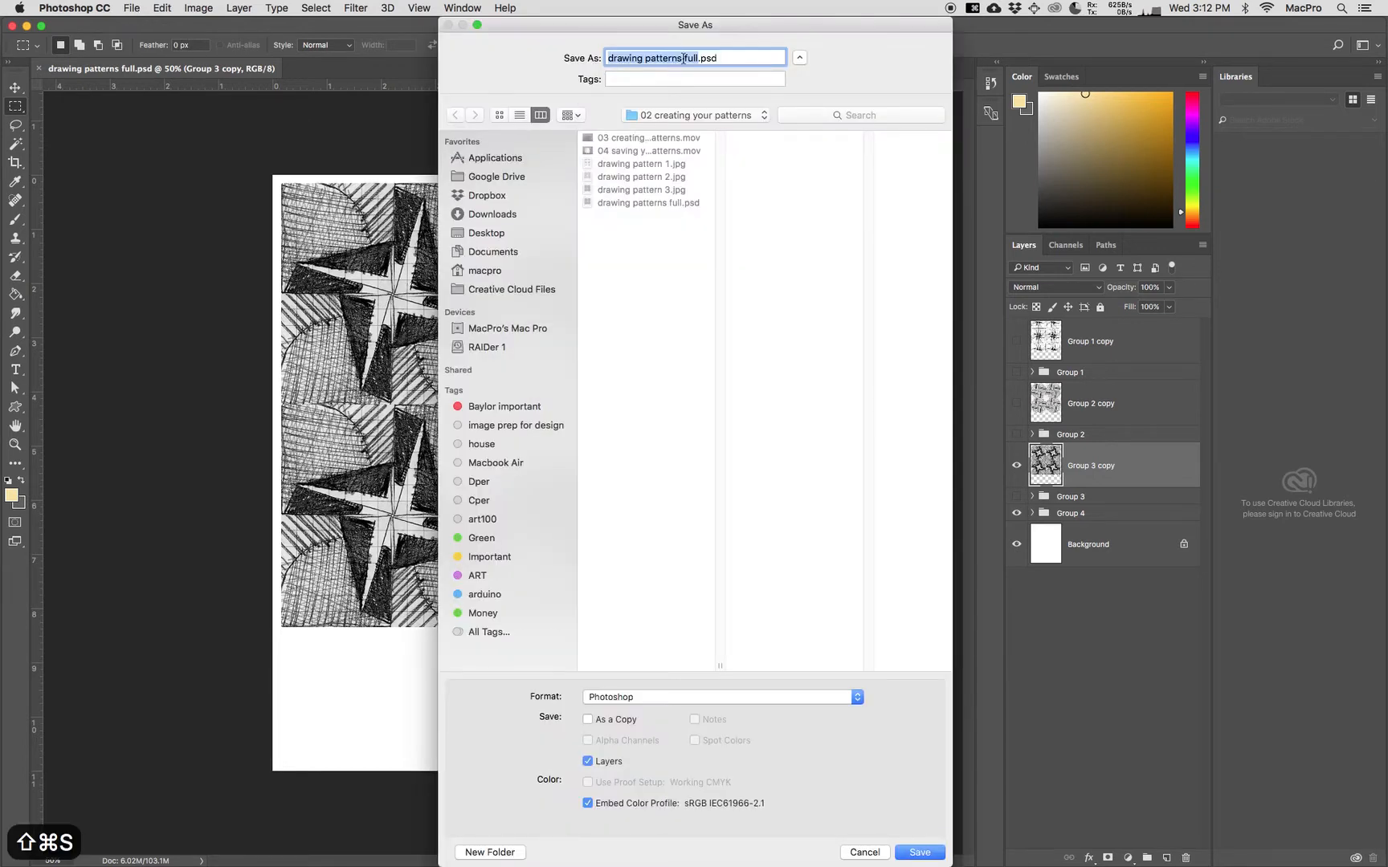
Save the document as a new Photoshop file named drawing patterns 100.psd, keeping Maximize Compatibility enabled
click(683, 58)
drag(684, 58, 698, 58)
text(100)
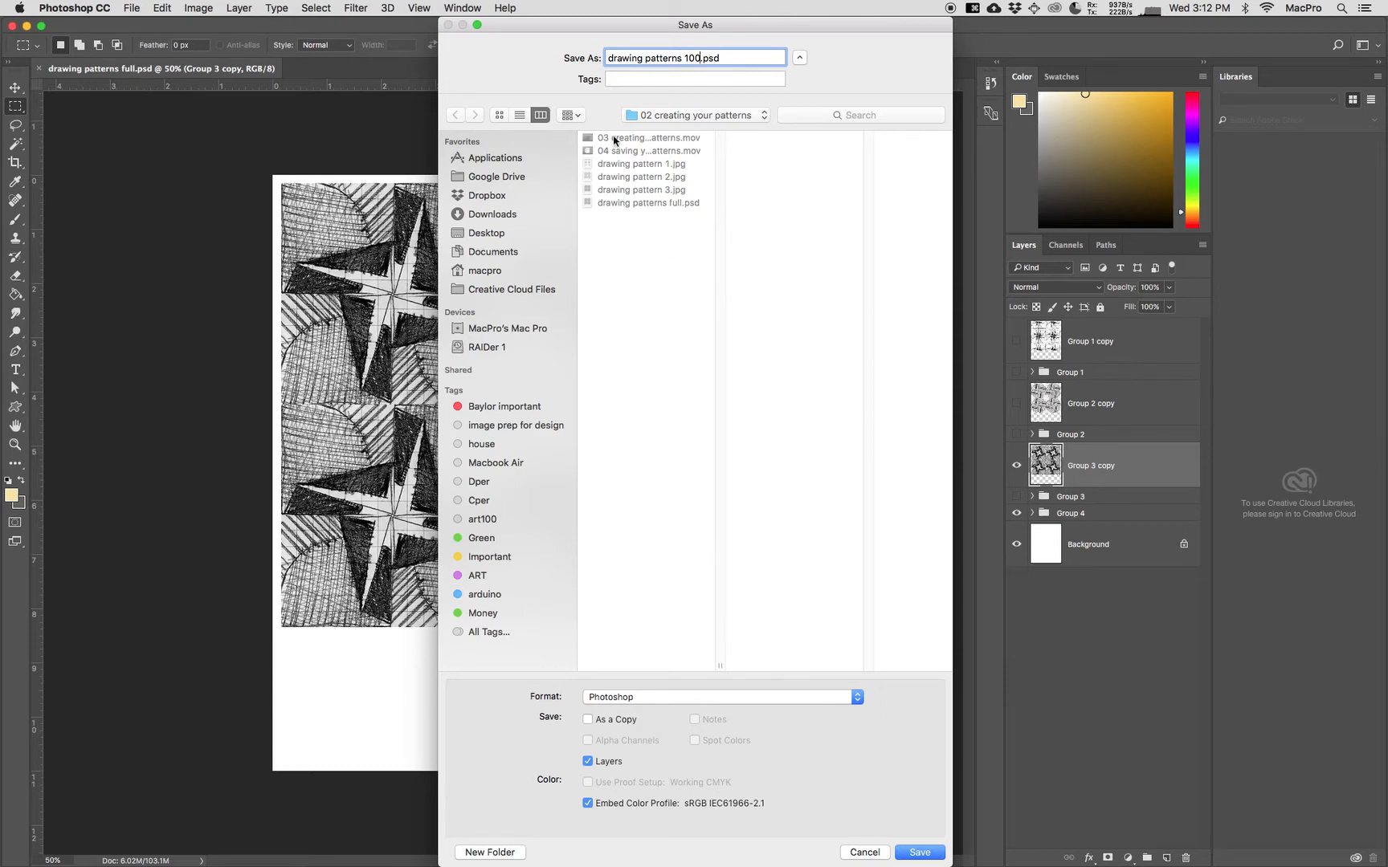
click(915, 852)
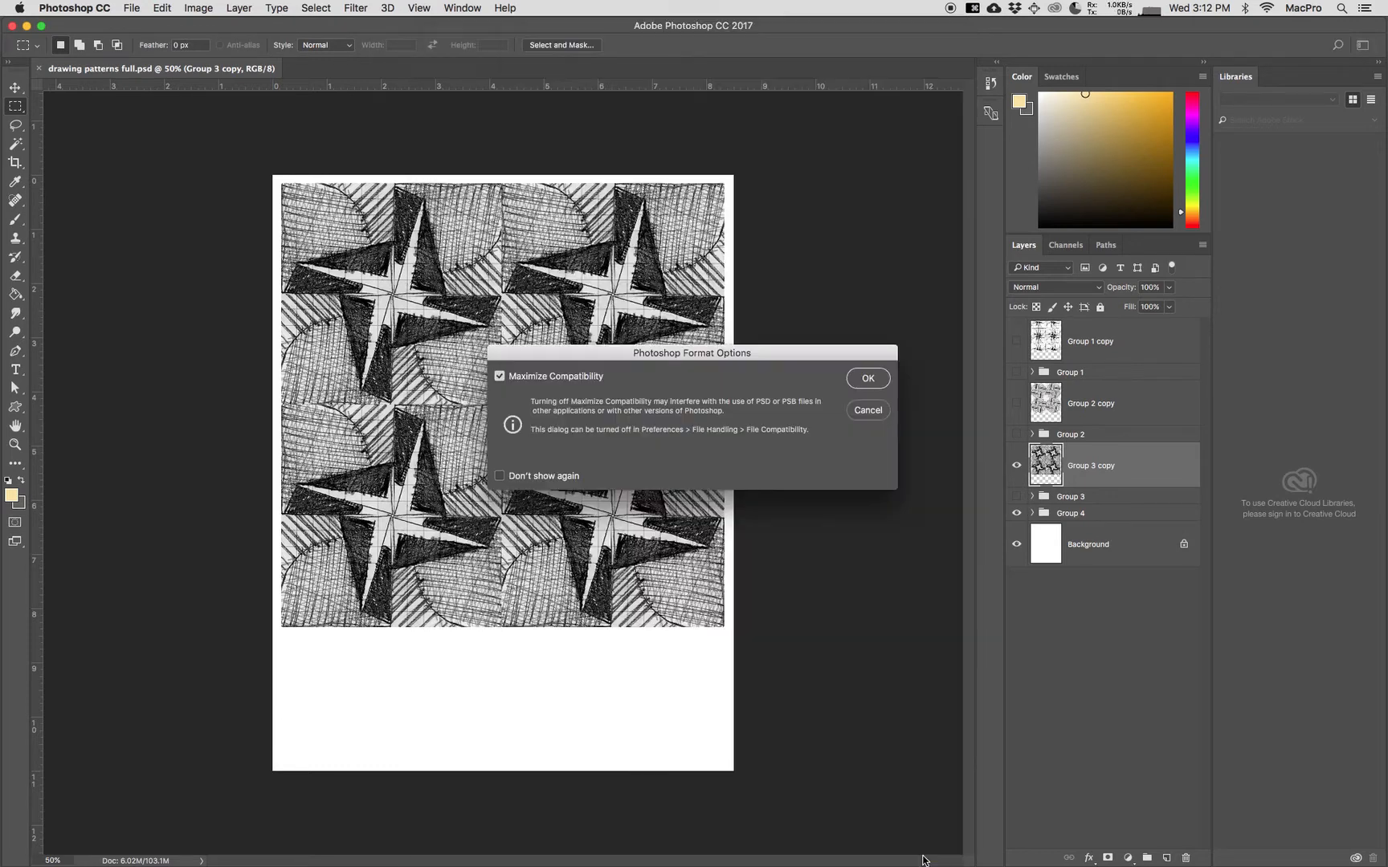
click(869, 379)
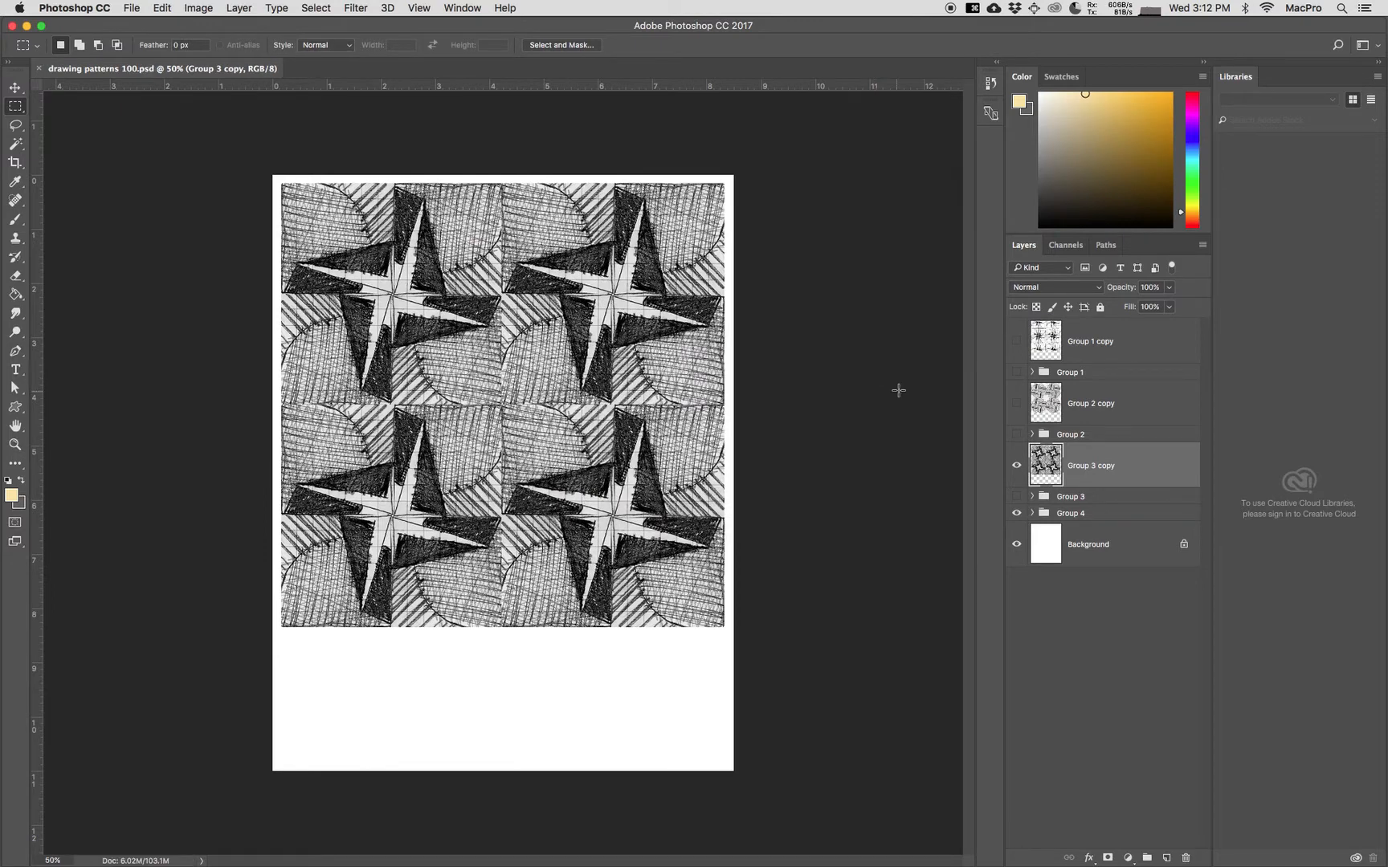
Delete the original layer groups Group 1, Group 2, Group 3 and Group 4, keeping only their merged copies
click(1121, 372)
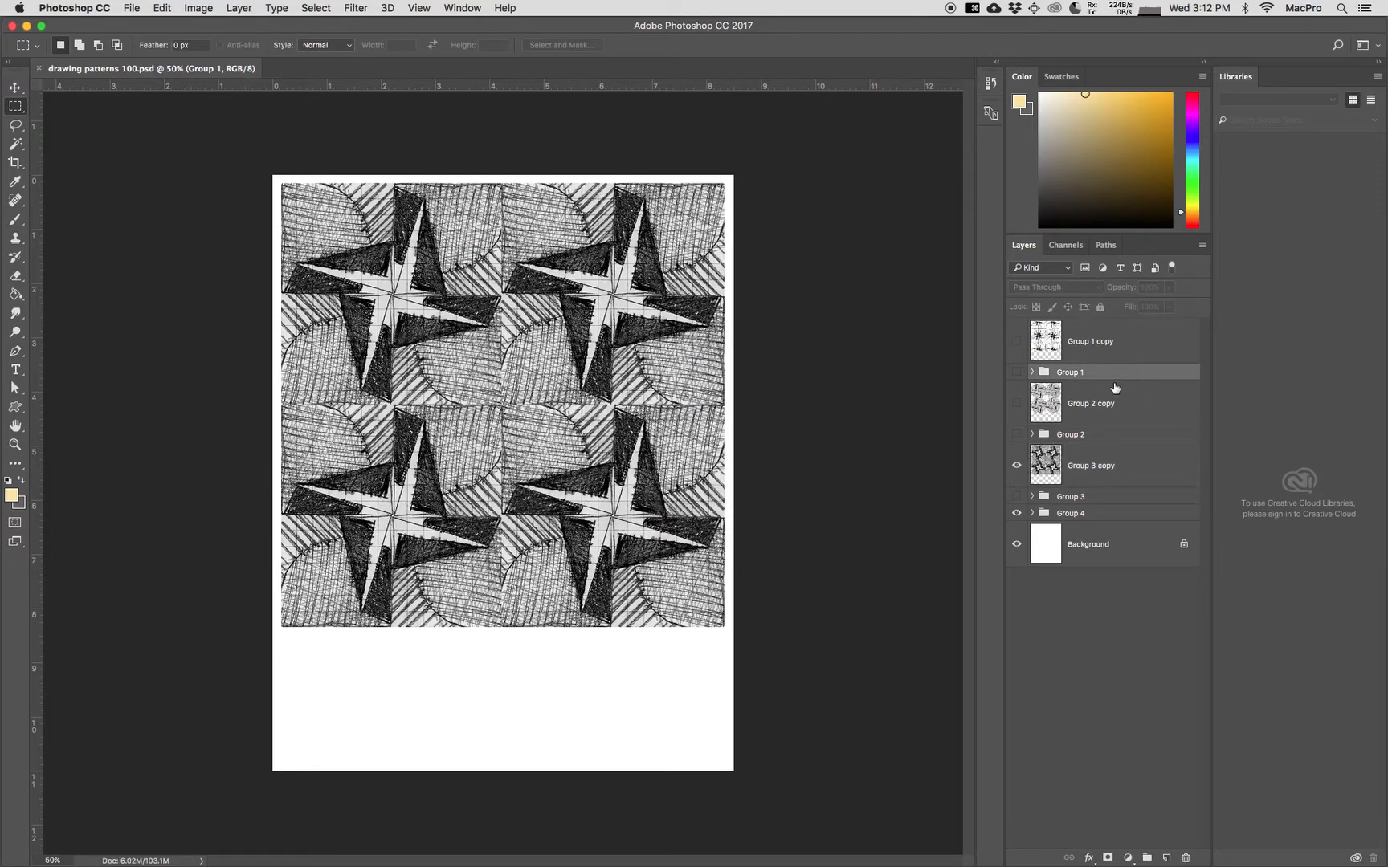
super+click(1113, 435)
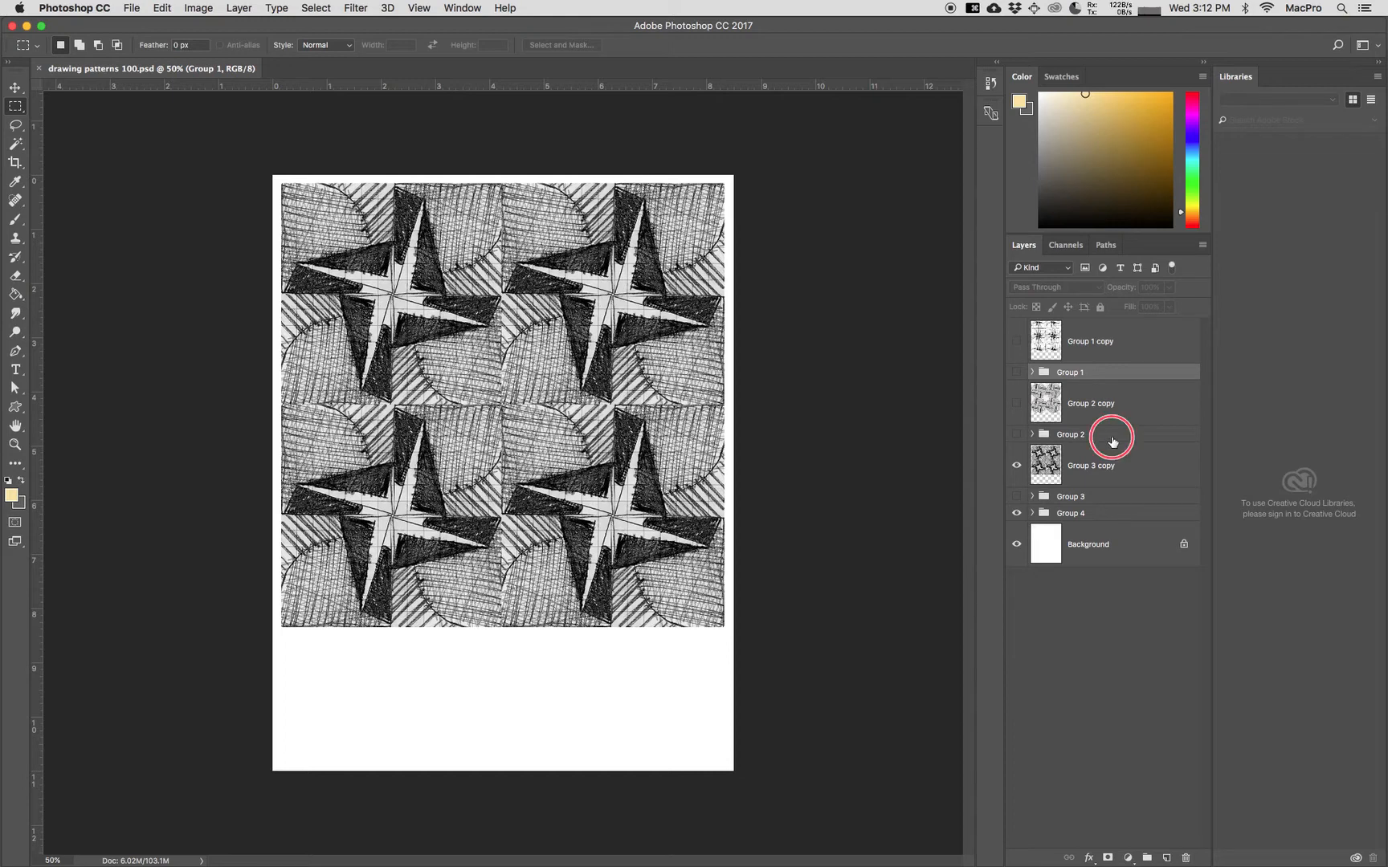
super+click(1117, 497)
right_click(1118, 505)
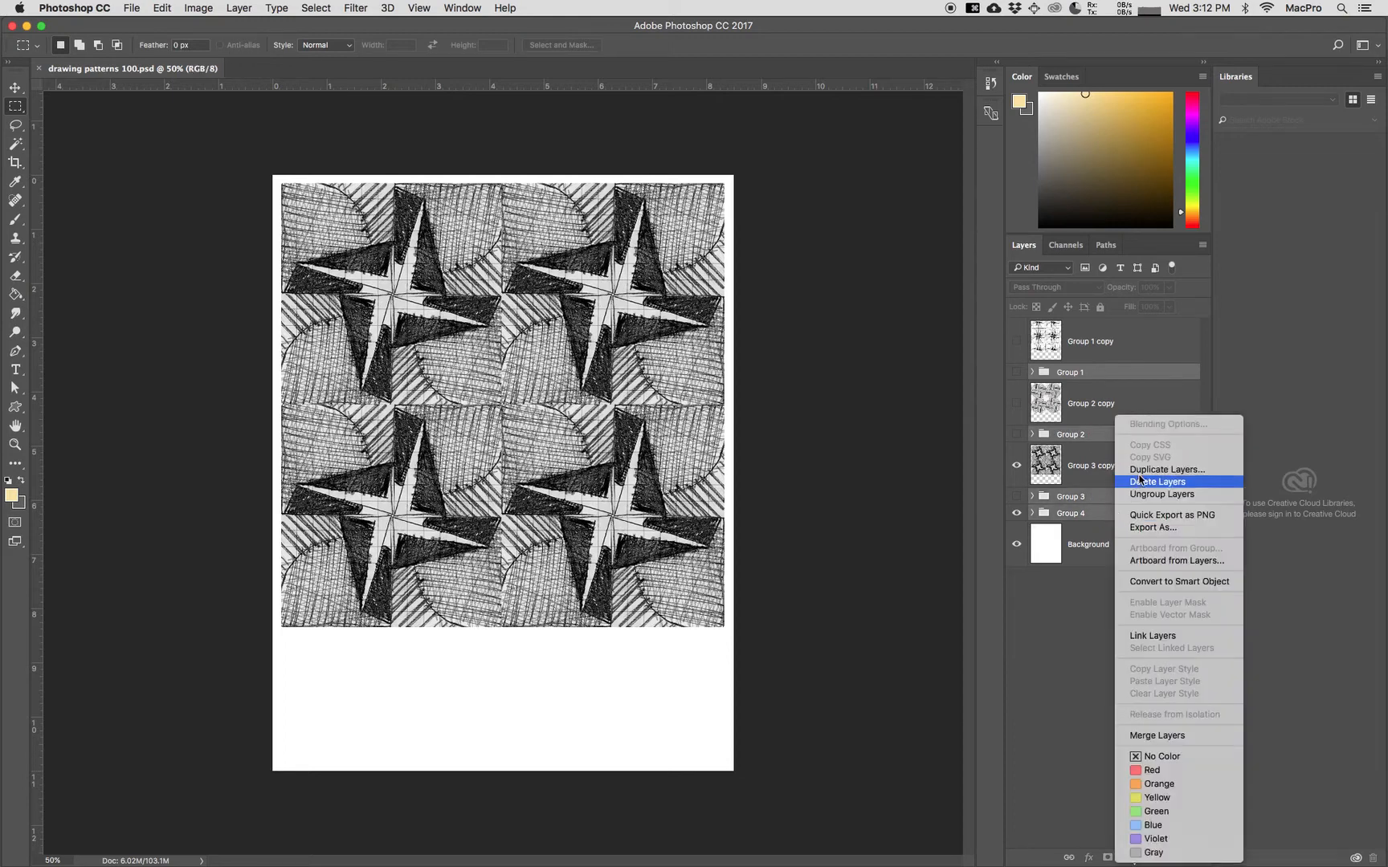
click(1141, 482)
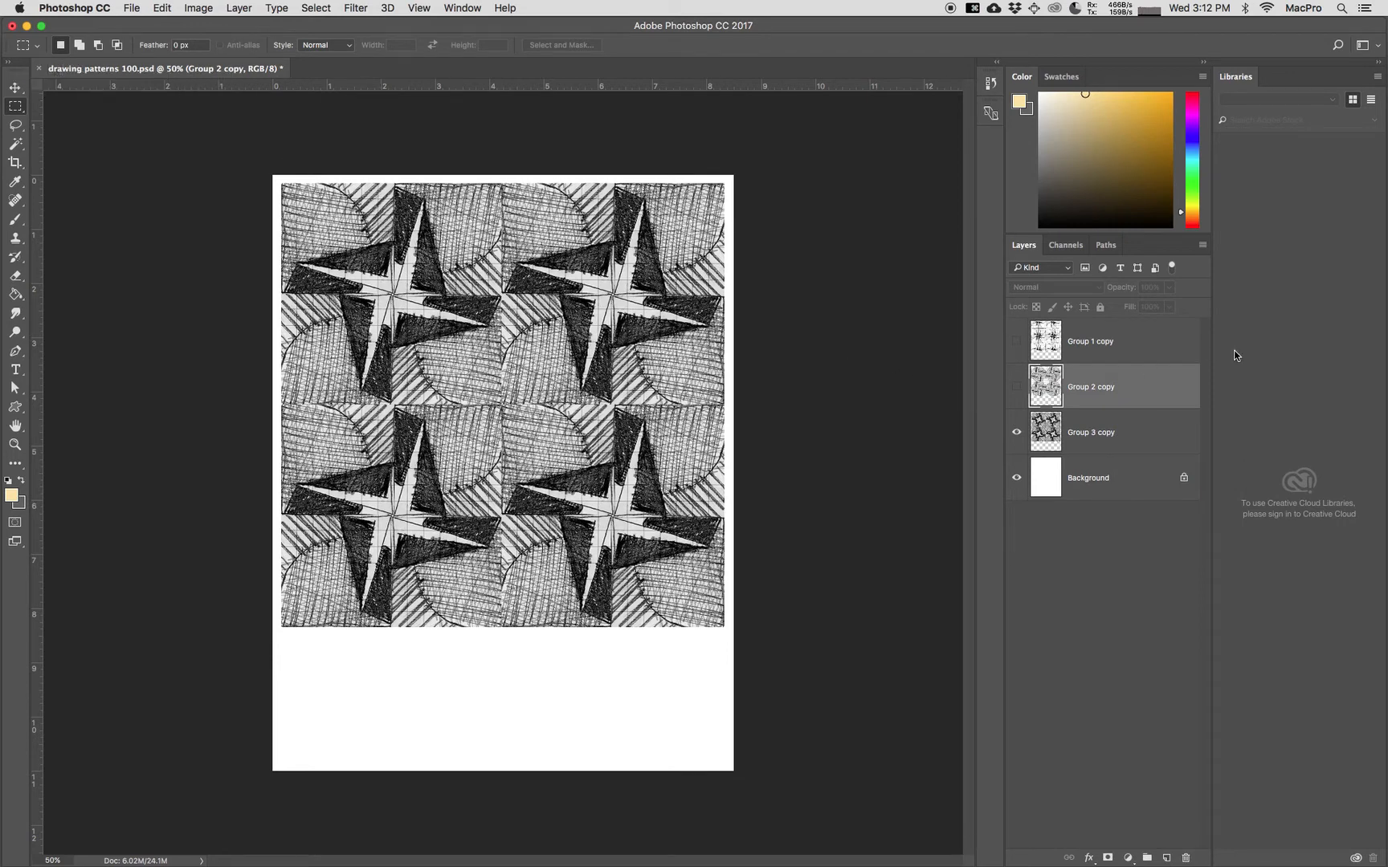
Make the Group 2 copy and Group 1 copy layers visible and make Group 1 copy the active layer
click(1017, 387)
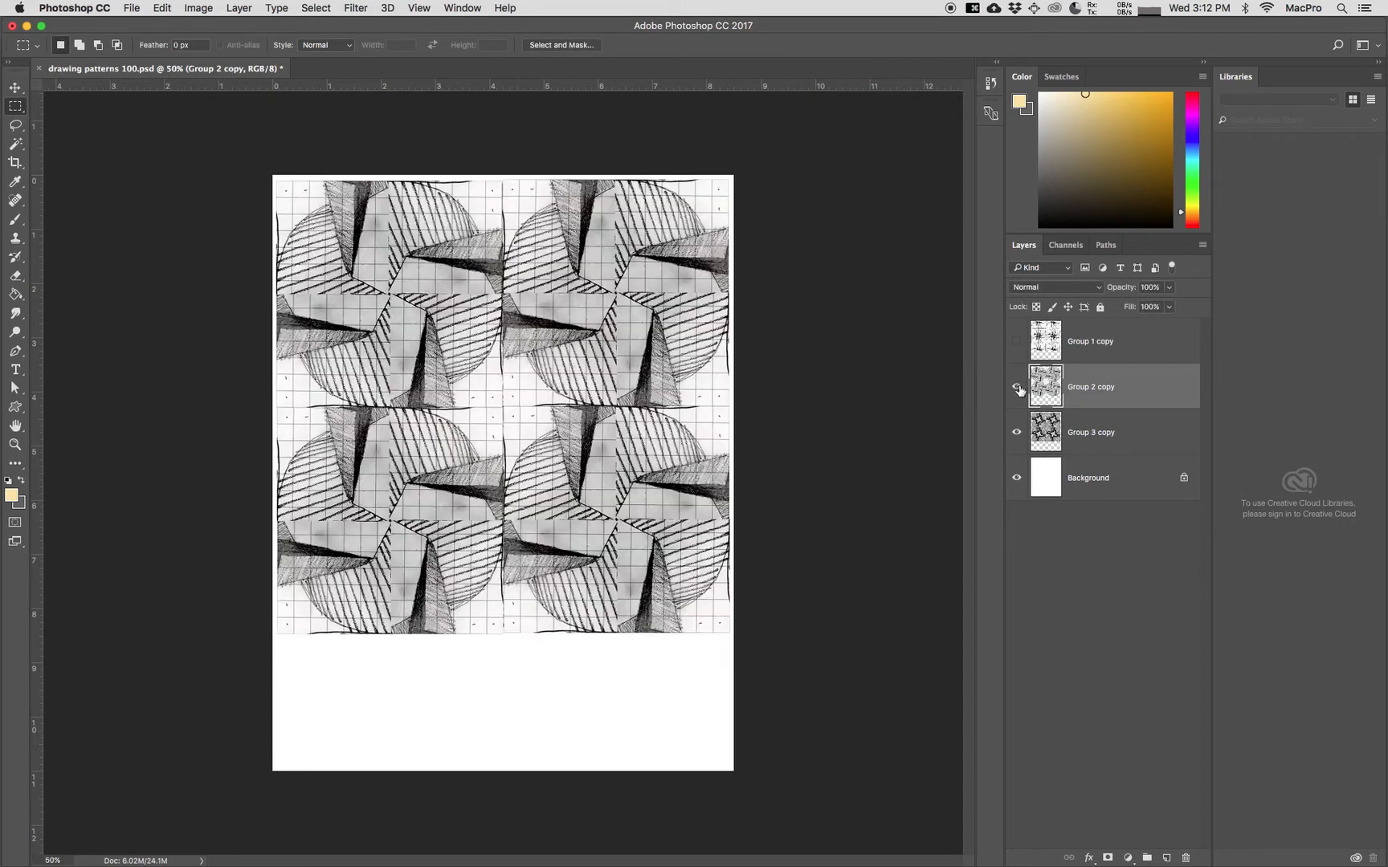
click(1017, 342)
click(1124, 344)
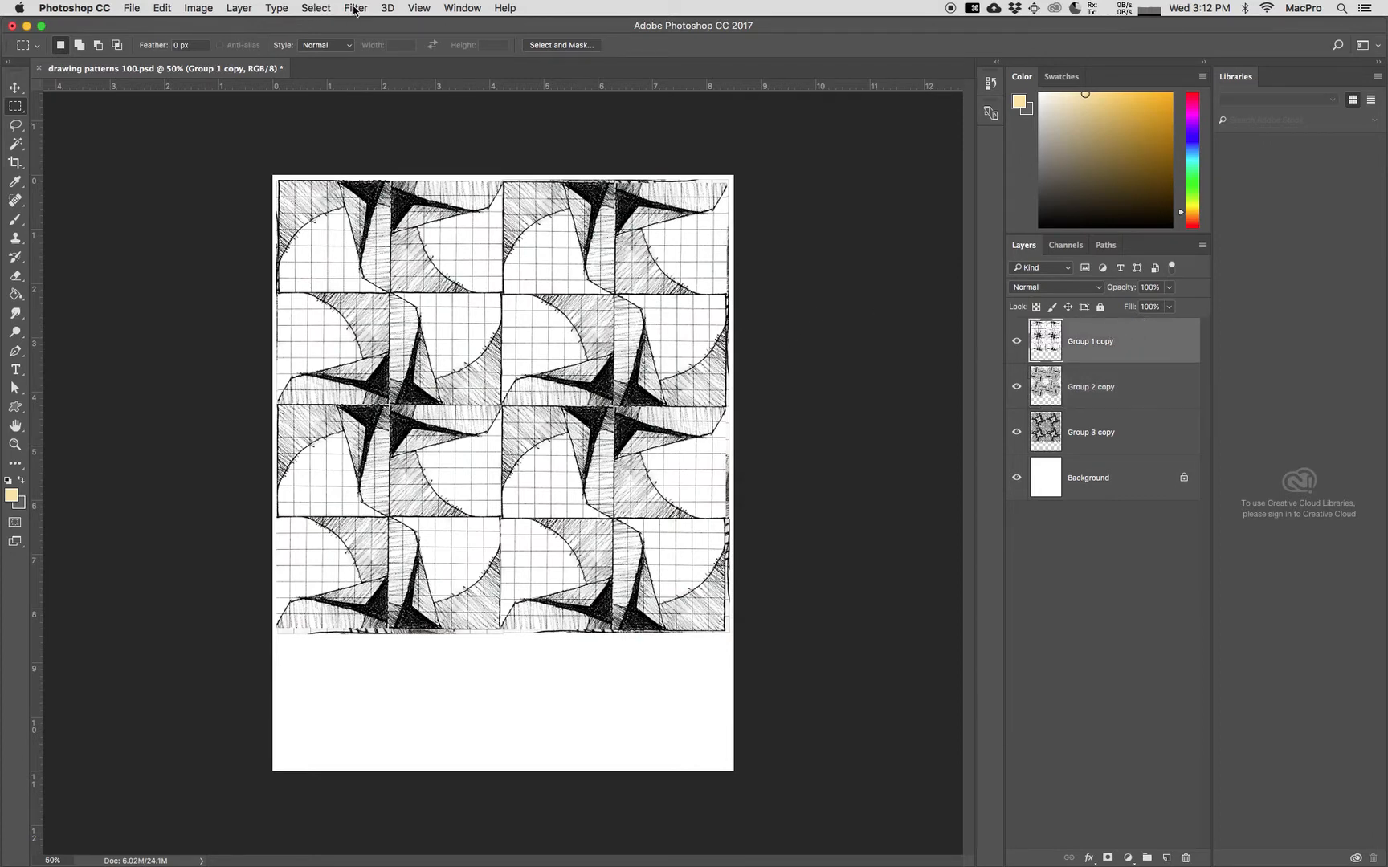
click(355, 9)
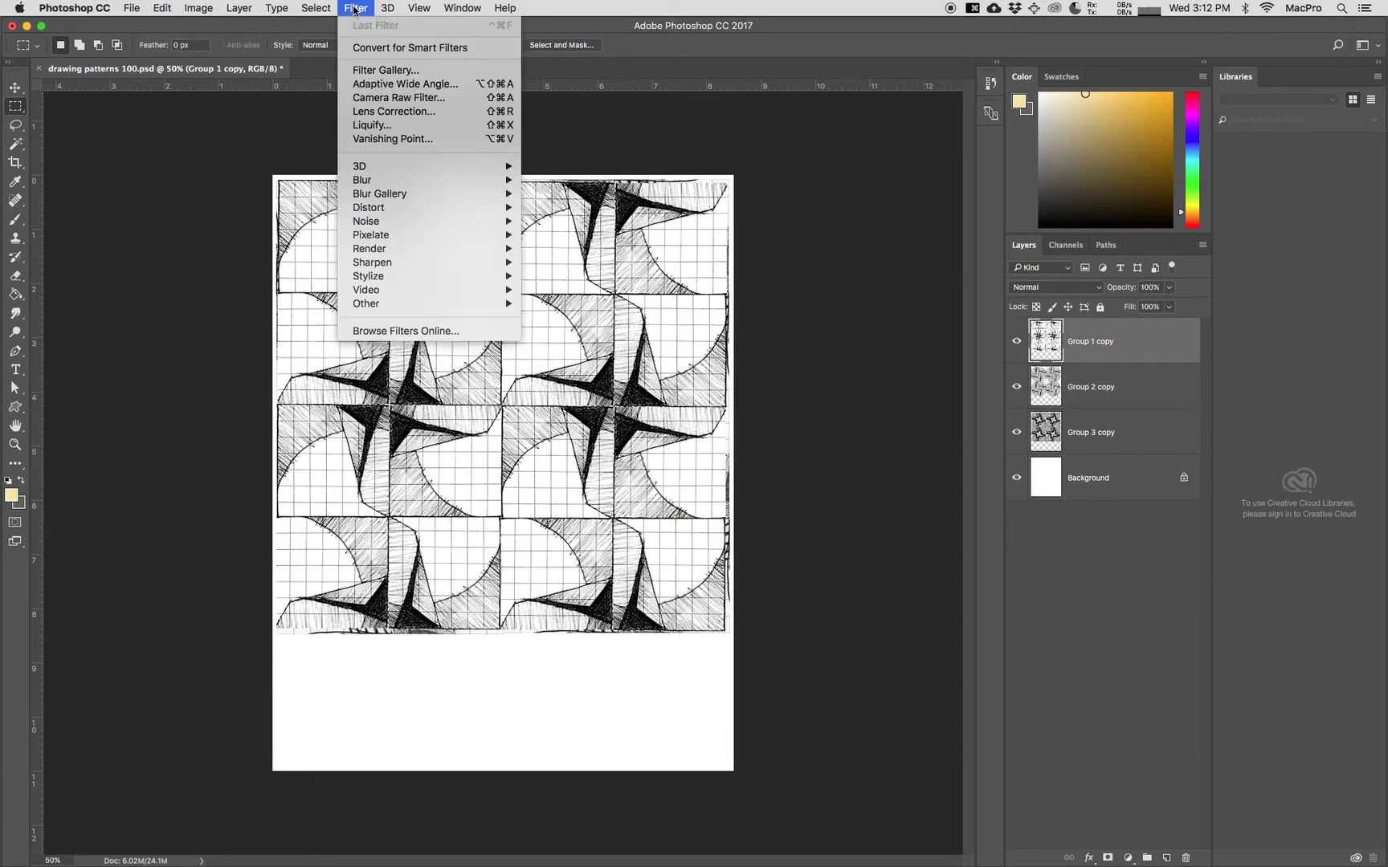
click(373, 71)
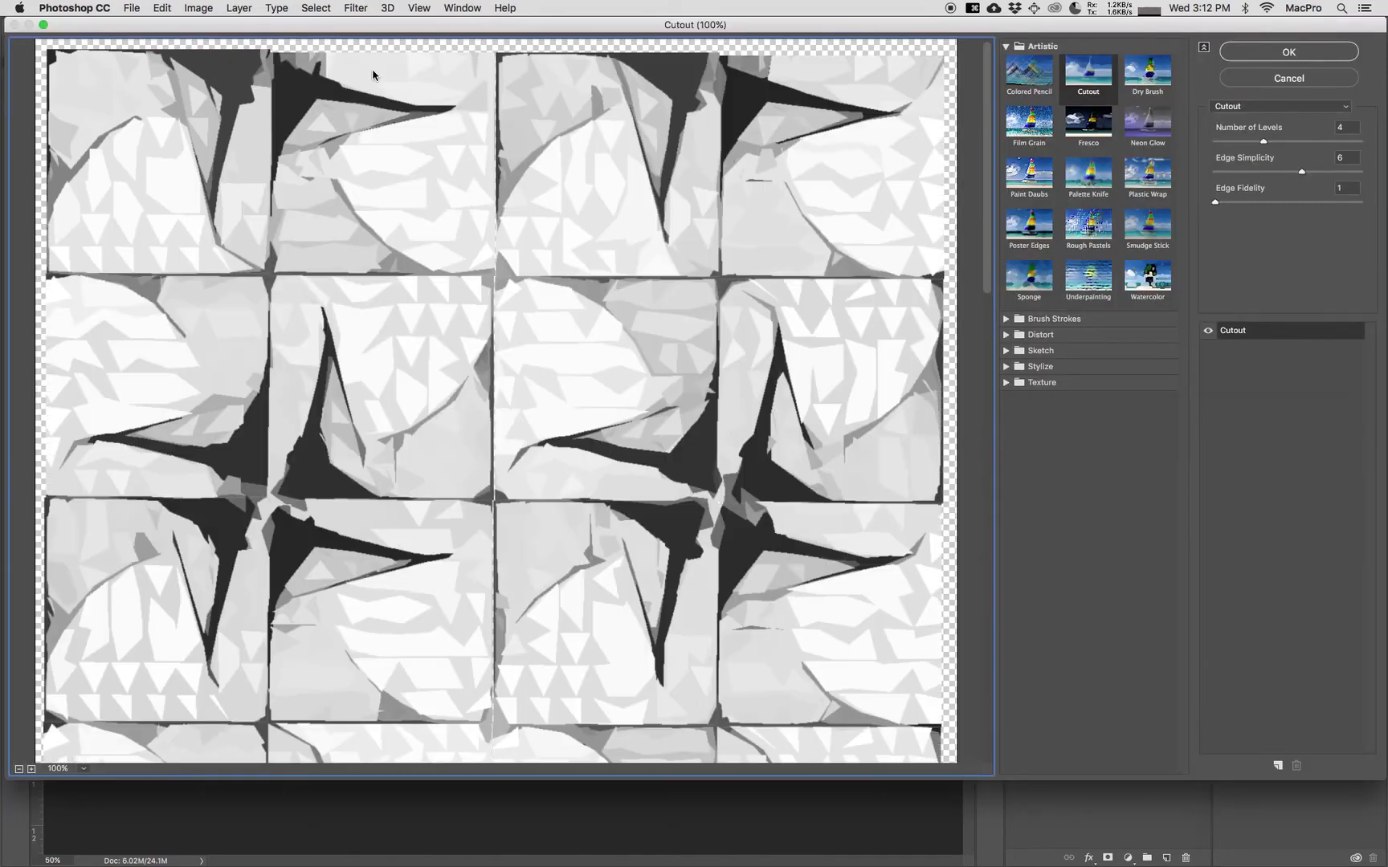
click(1277, 77)
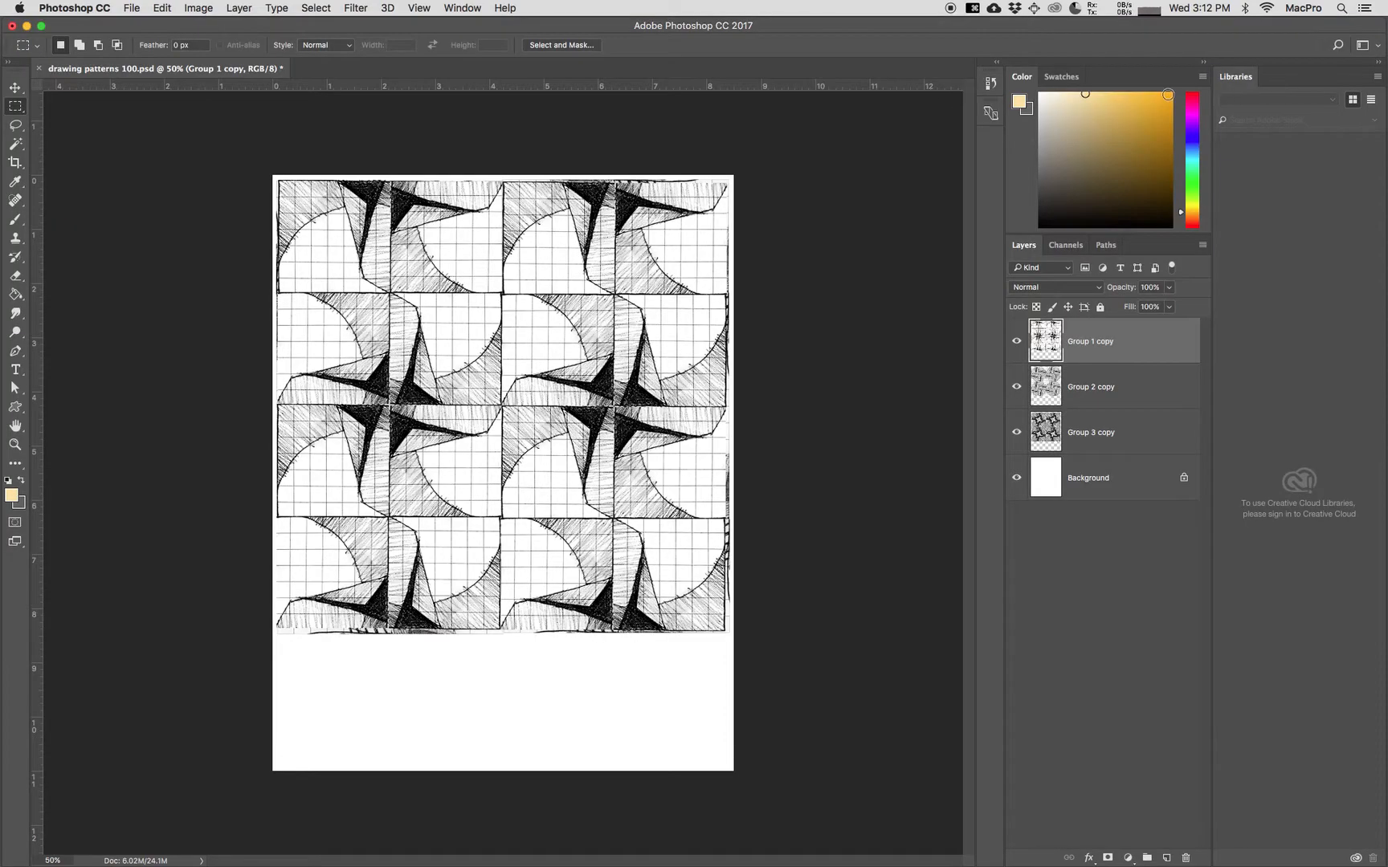
Apply a Brightness/Contrast adjustment to the Group 1 copy layer, raising the contrast and lowering the brightness
click(163, 9)
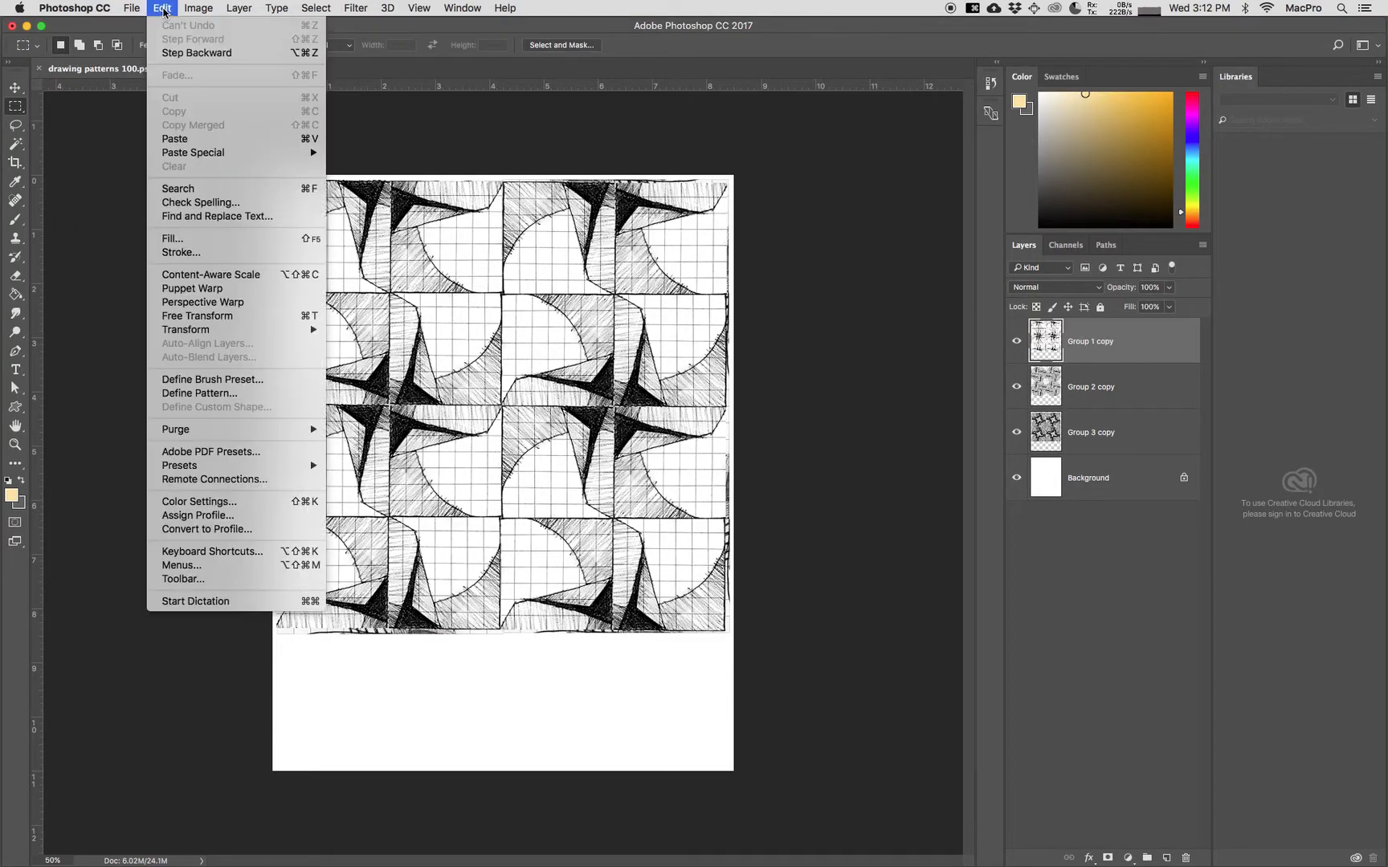
mouse_move(200, 10)
mouse_move(210, 47)
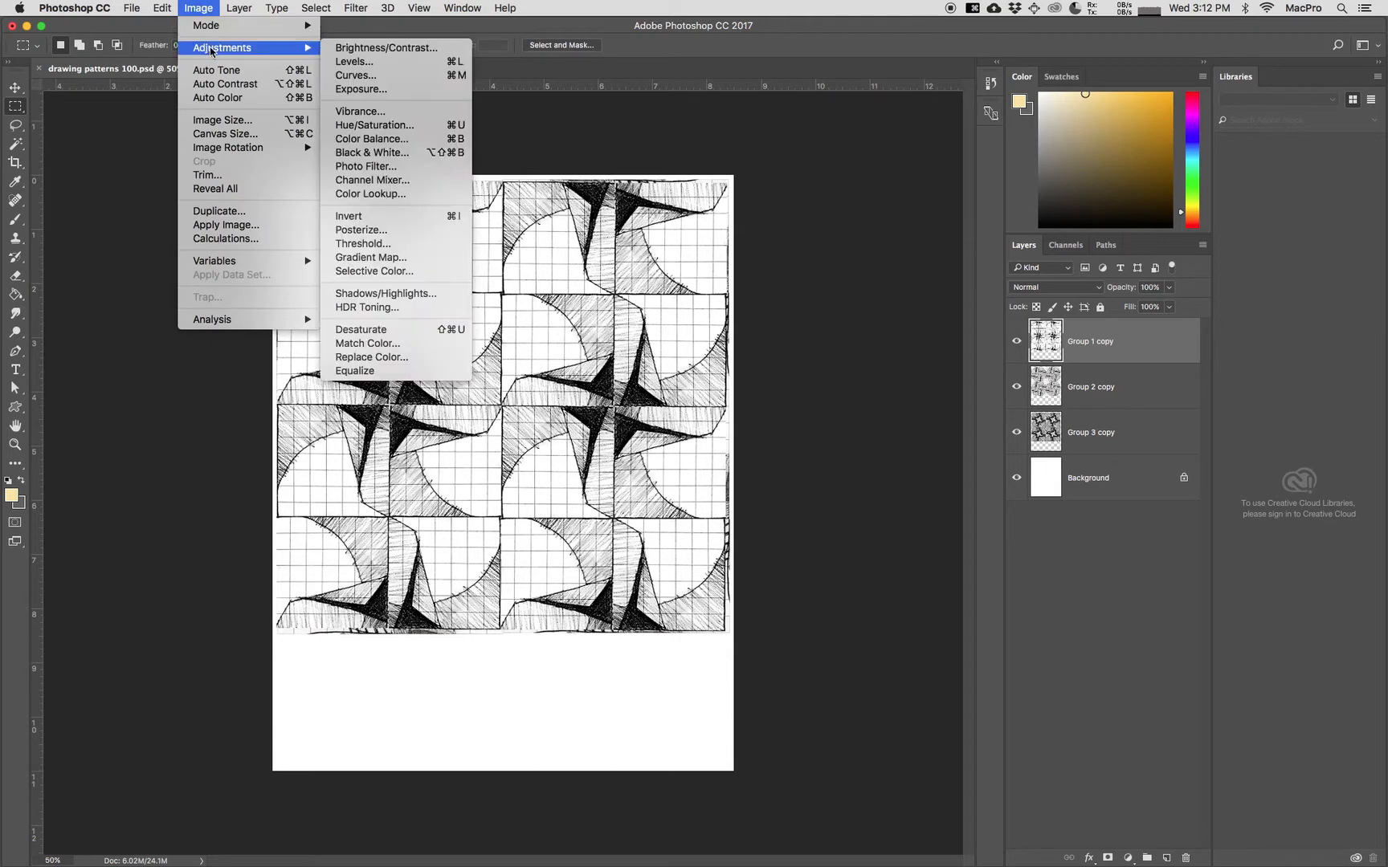
click(383, 49)
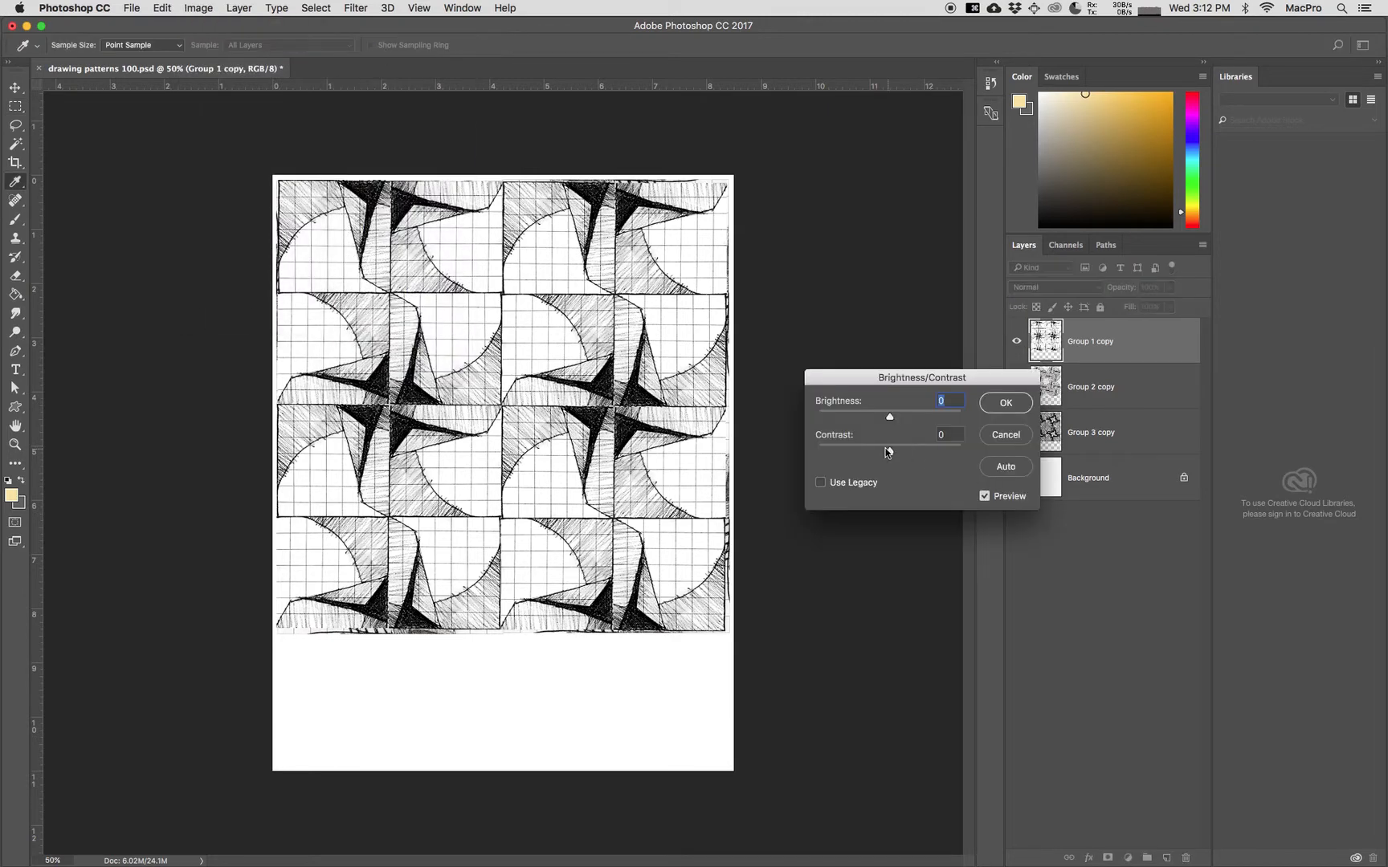
drag(889, 452, 863, 424)
click(1017, 408)
key(m)
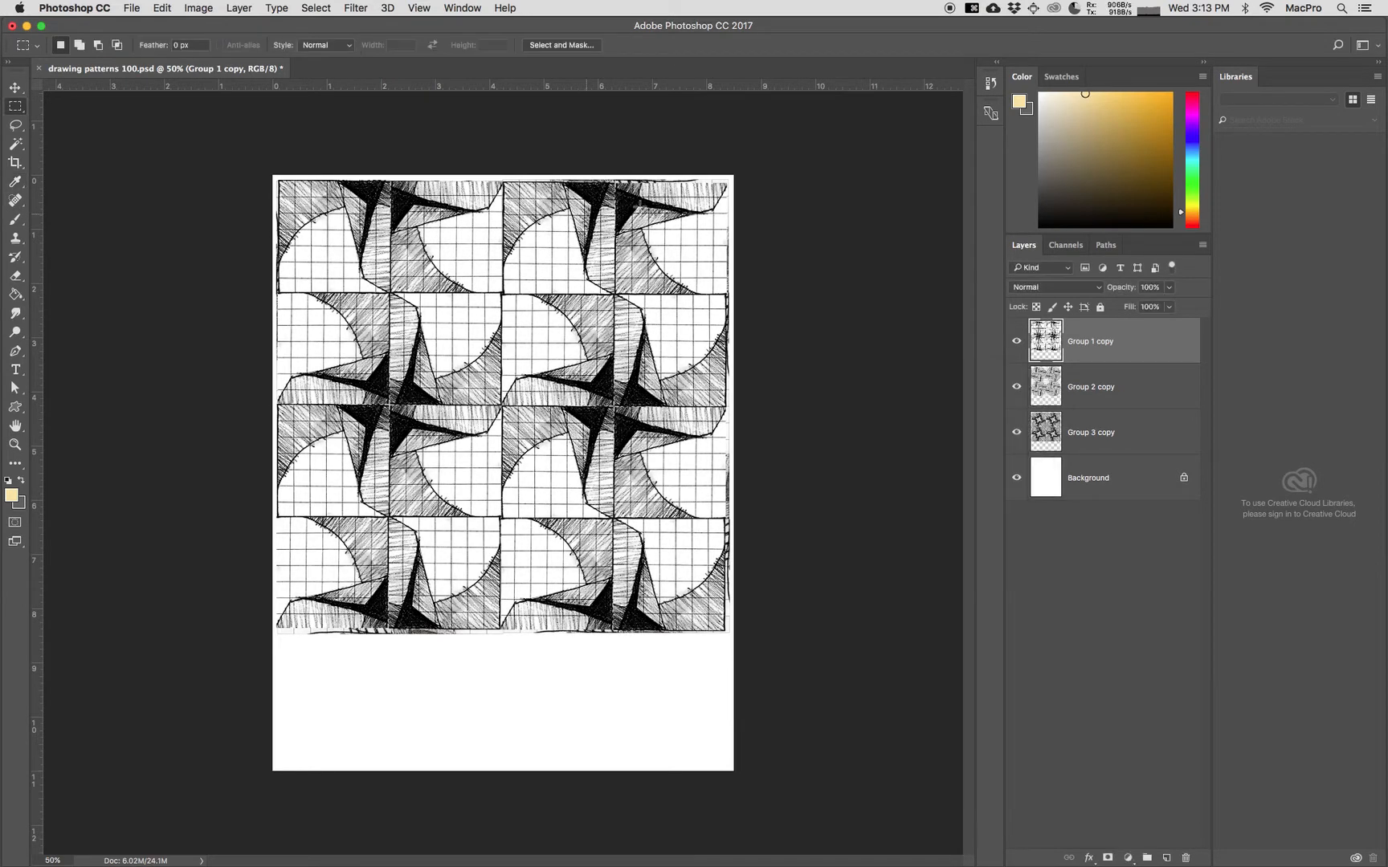
Apply the Filter Gallery's Cutout filter to Group 1 copy with 6 levels, edge simplicity 6 and edge fidelity 1
click(355, 10)
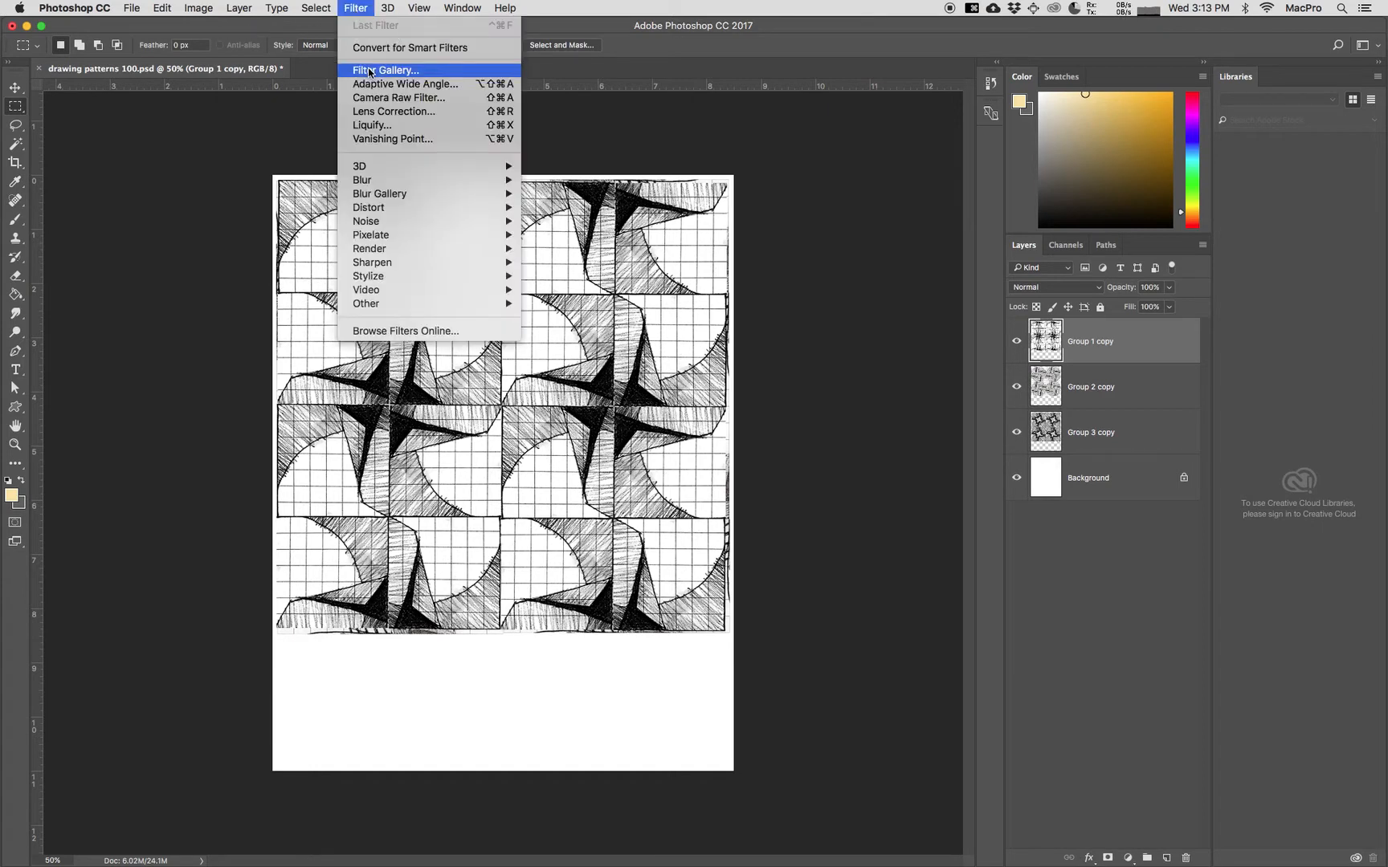
click(370, 71)
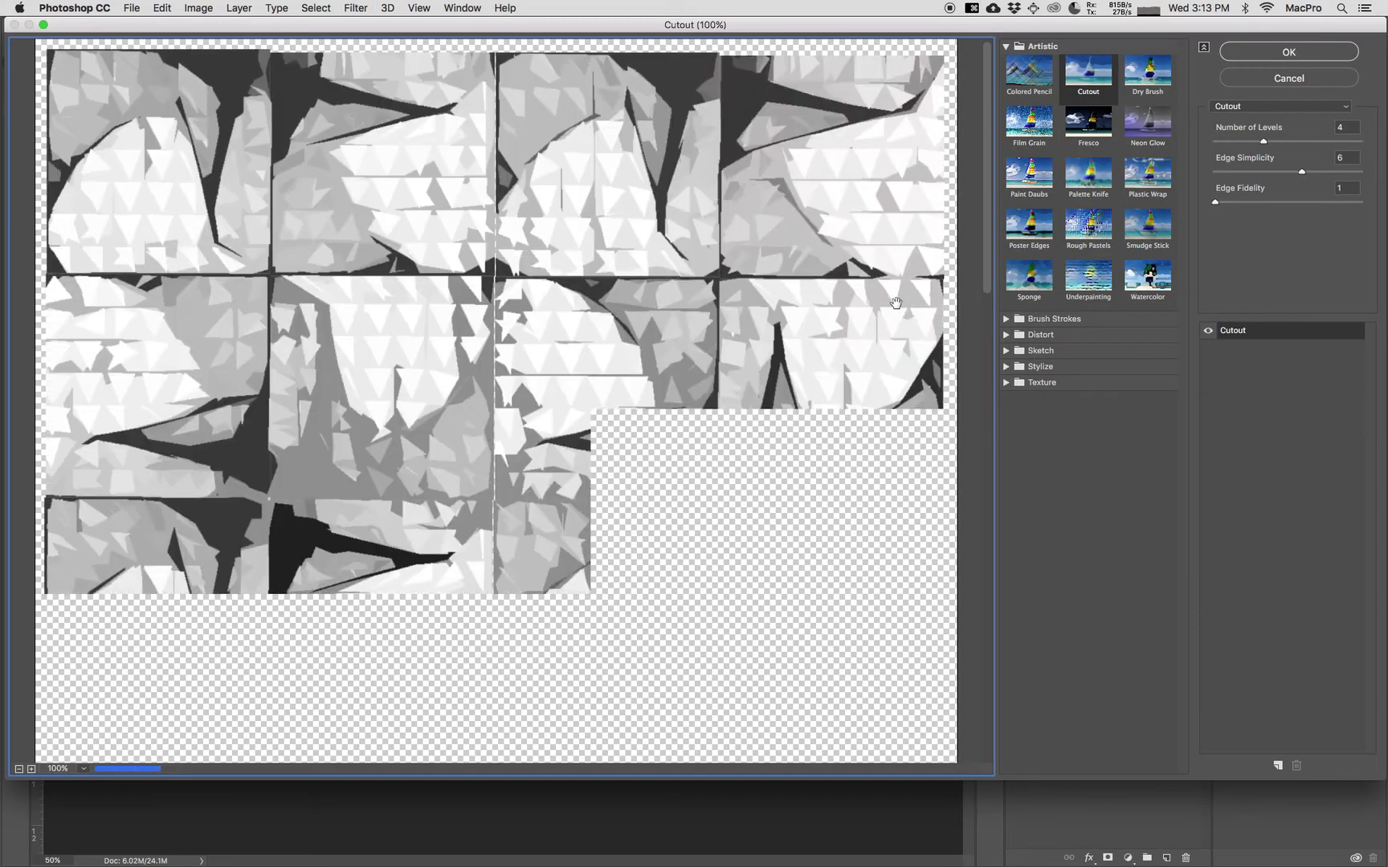
key(super+minus)
key(super+minus)
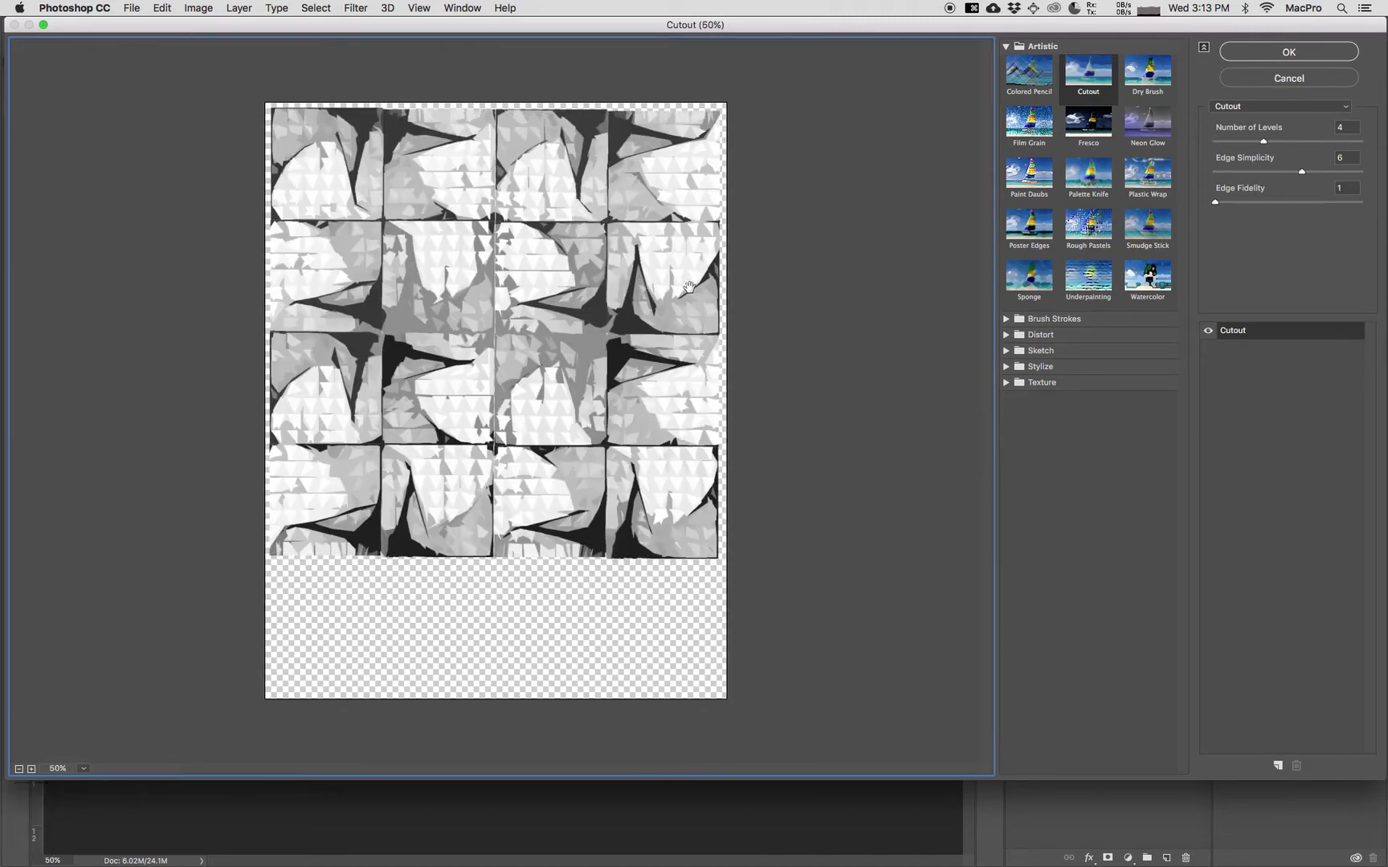
drag(1267, 144, 1305, 160)
click(1288, 53)
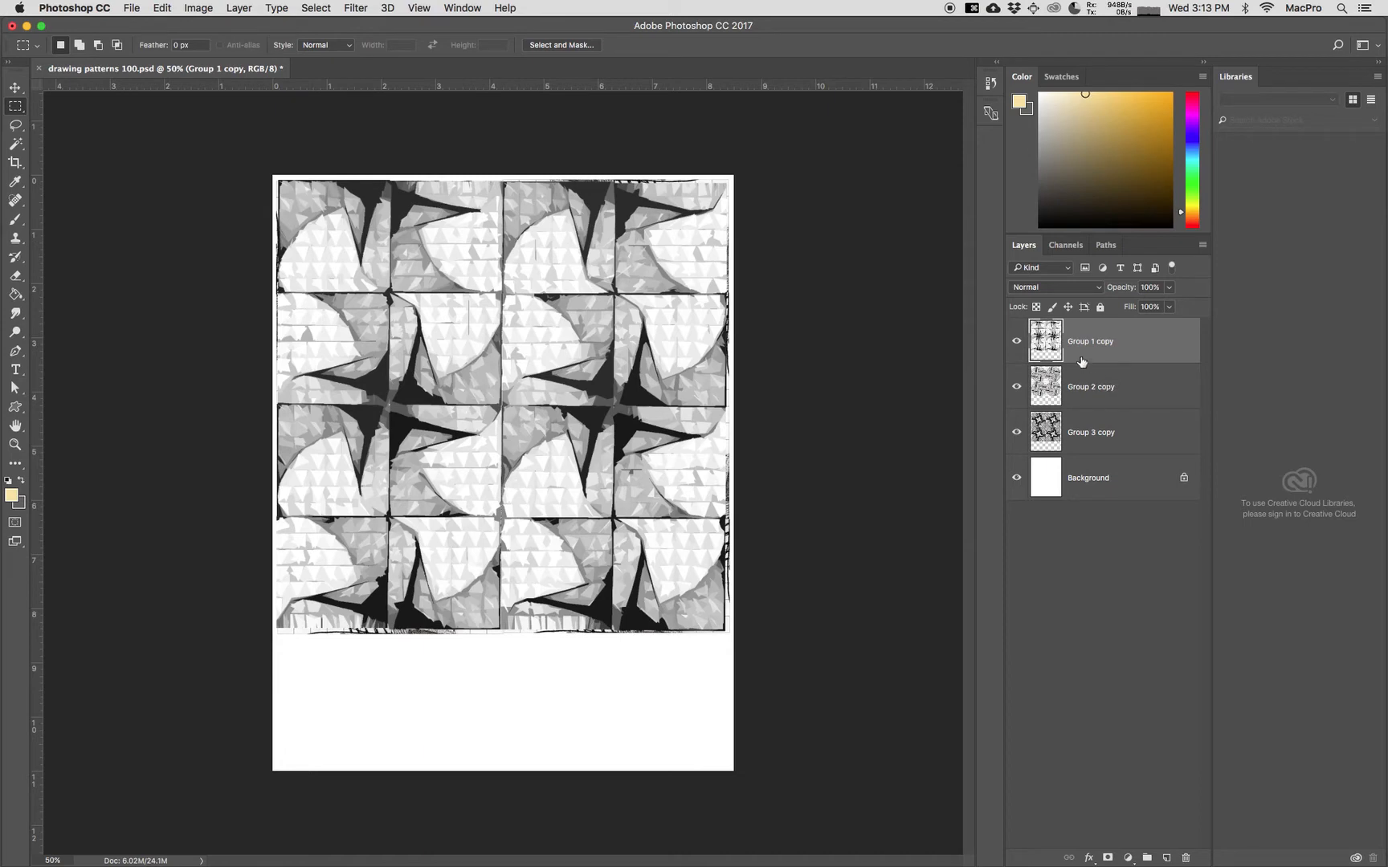
Hide Group 1 copy and apply Brightness/Contrast to the Group 2 copy layer, raising the contrast and slightly lowering the brightness
click(1016, 342)
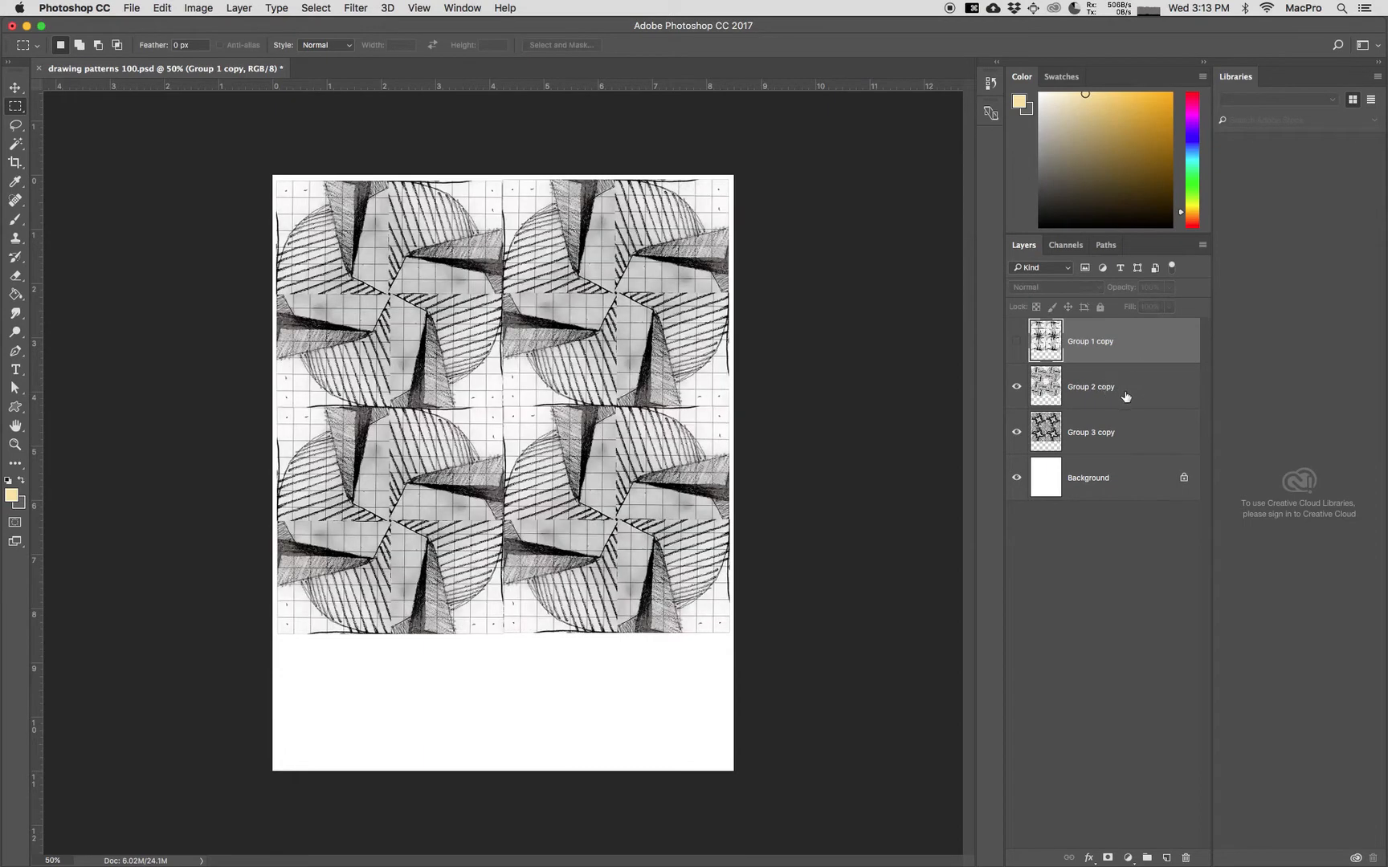
click(1119, 395)
click(198, 8)
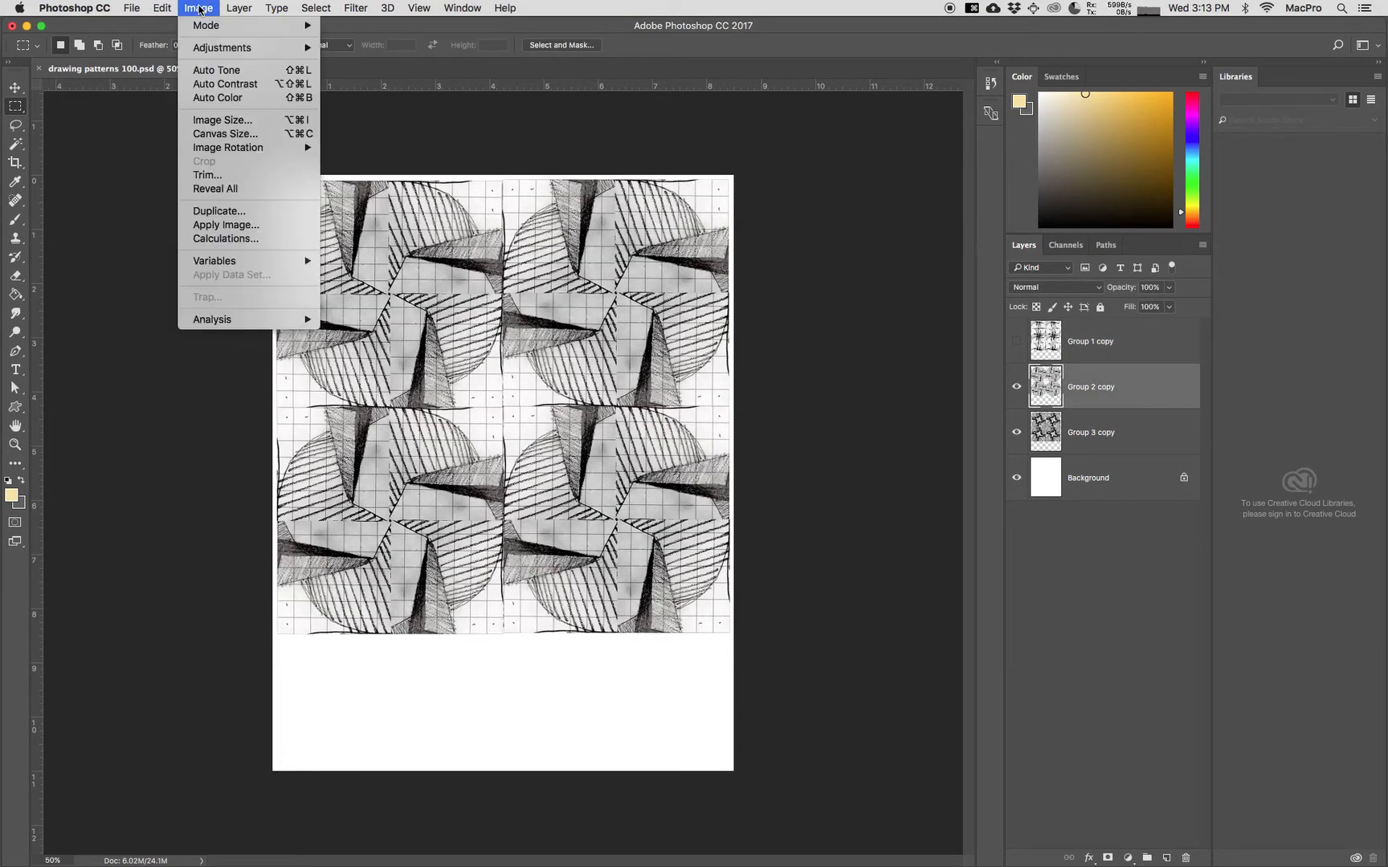
mouse_move(214, 49)
click(348, 48)
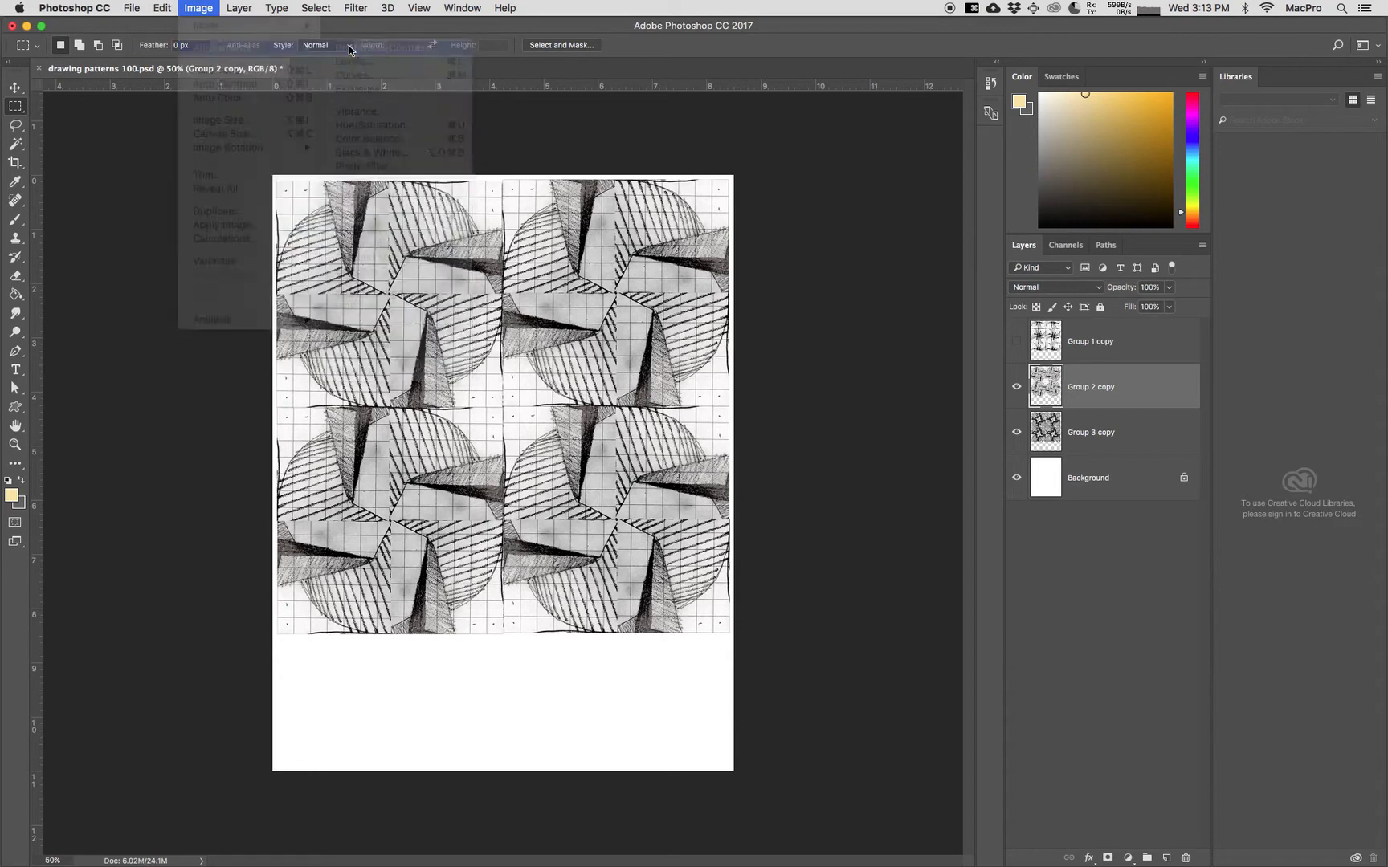
drag(889, 419, 944, 456)
mouse_move(875, 418)
mouse_down()
mouse_move(859, 419)
mouse_move(877, 427)
mouse_up()
click(1006, 406)
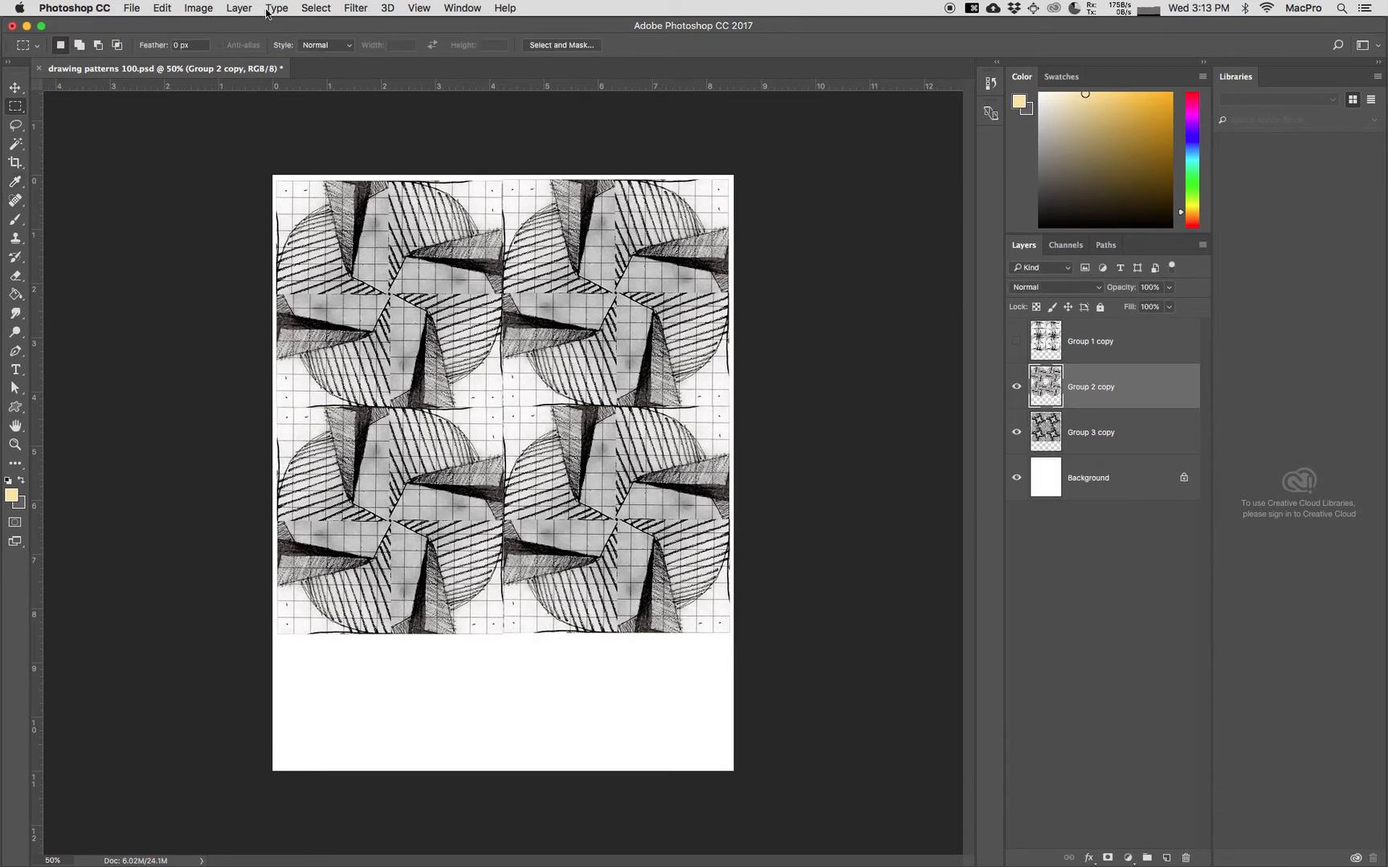
Apply the Filter Gallery's Cutout filter to Group 2 copy with 6 levels, edge simplicity 2 and edge fidelity 1
click(361, 11)
click(388, 71)
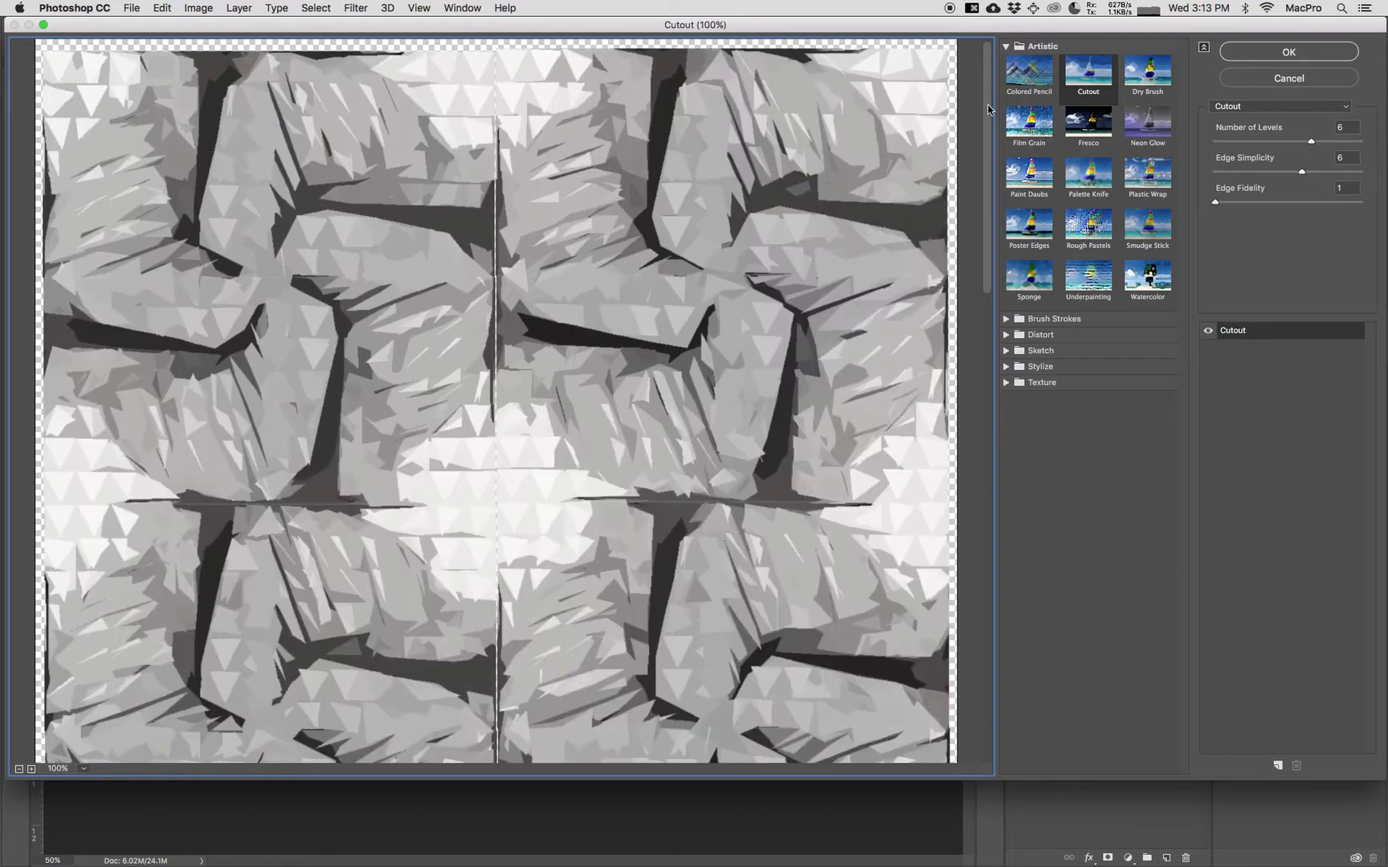
drag(1298, 175, 1249, 203)
click(1237, 202)
key(alt)
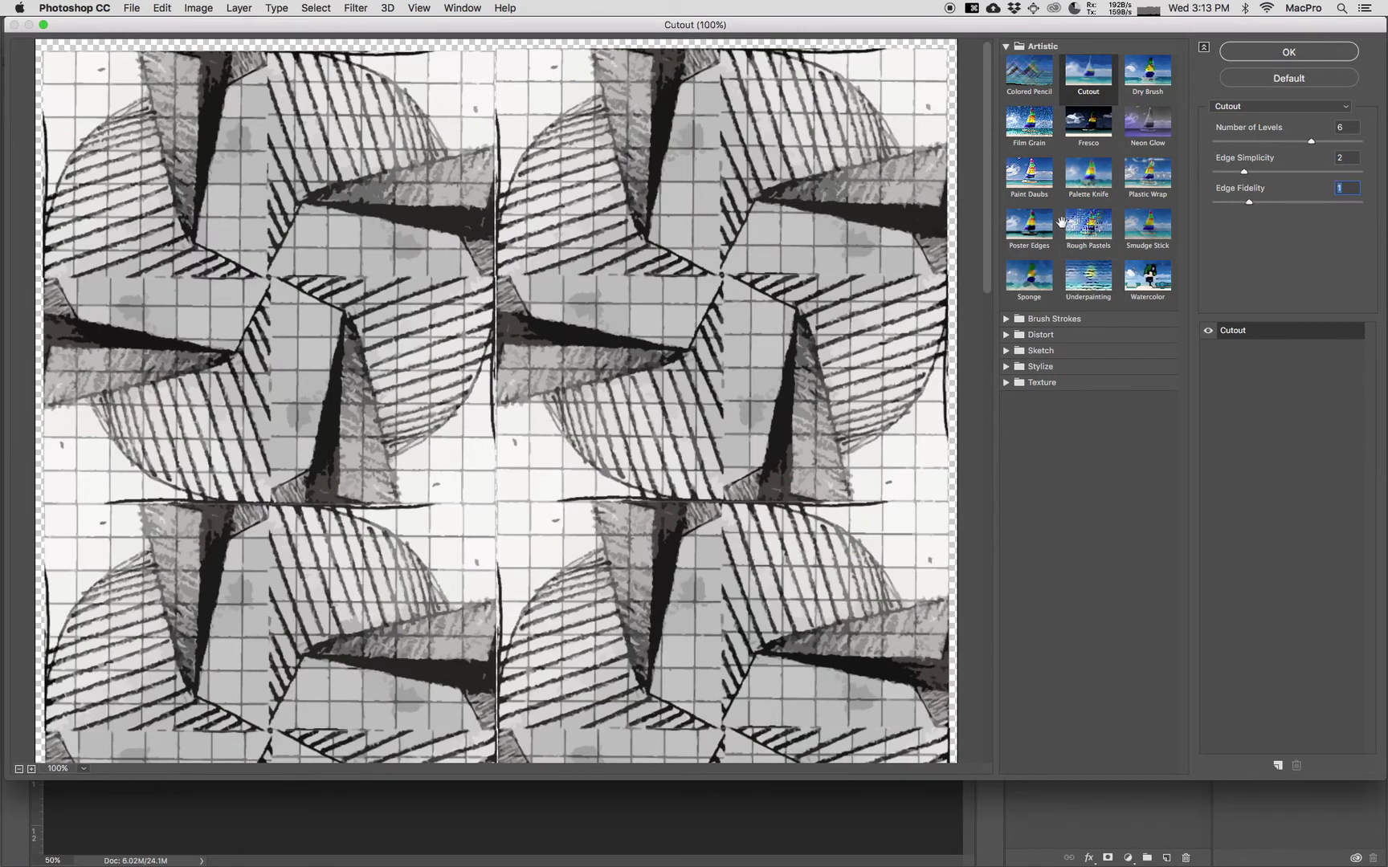
key(super+minus)
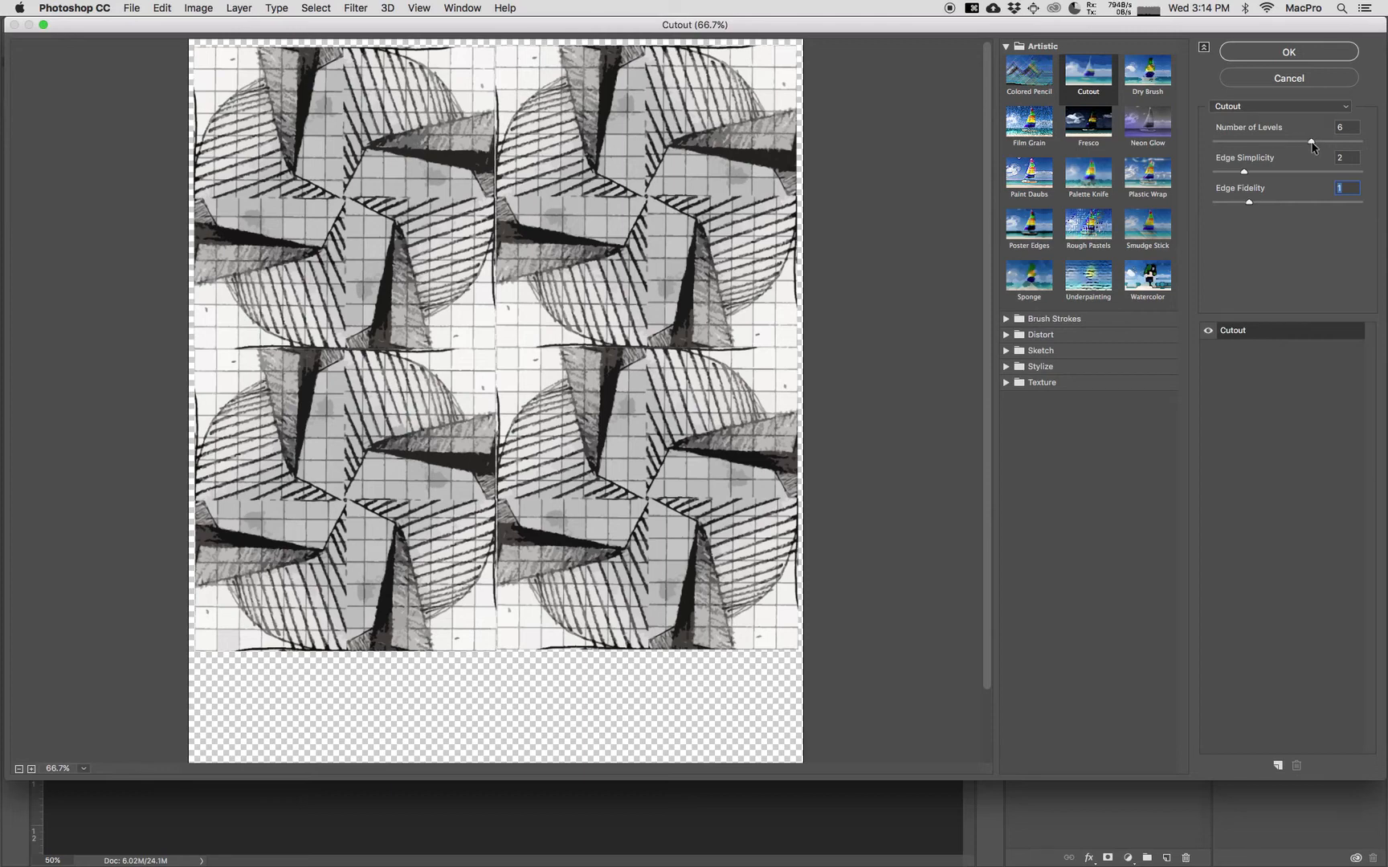
mouse_move(1312, 144)
mouse_down()
mouse_move(1235, 149)
mouse_move(1306, 148)
mouse_up()
click(1288, 52)
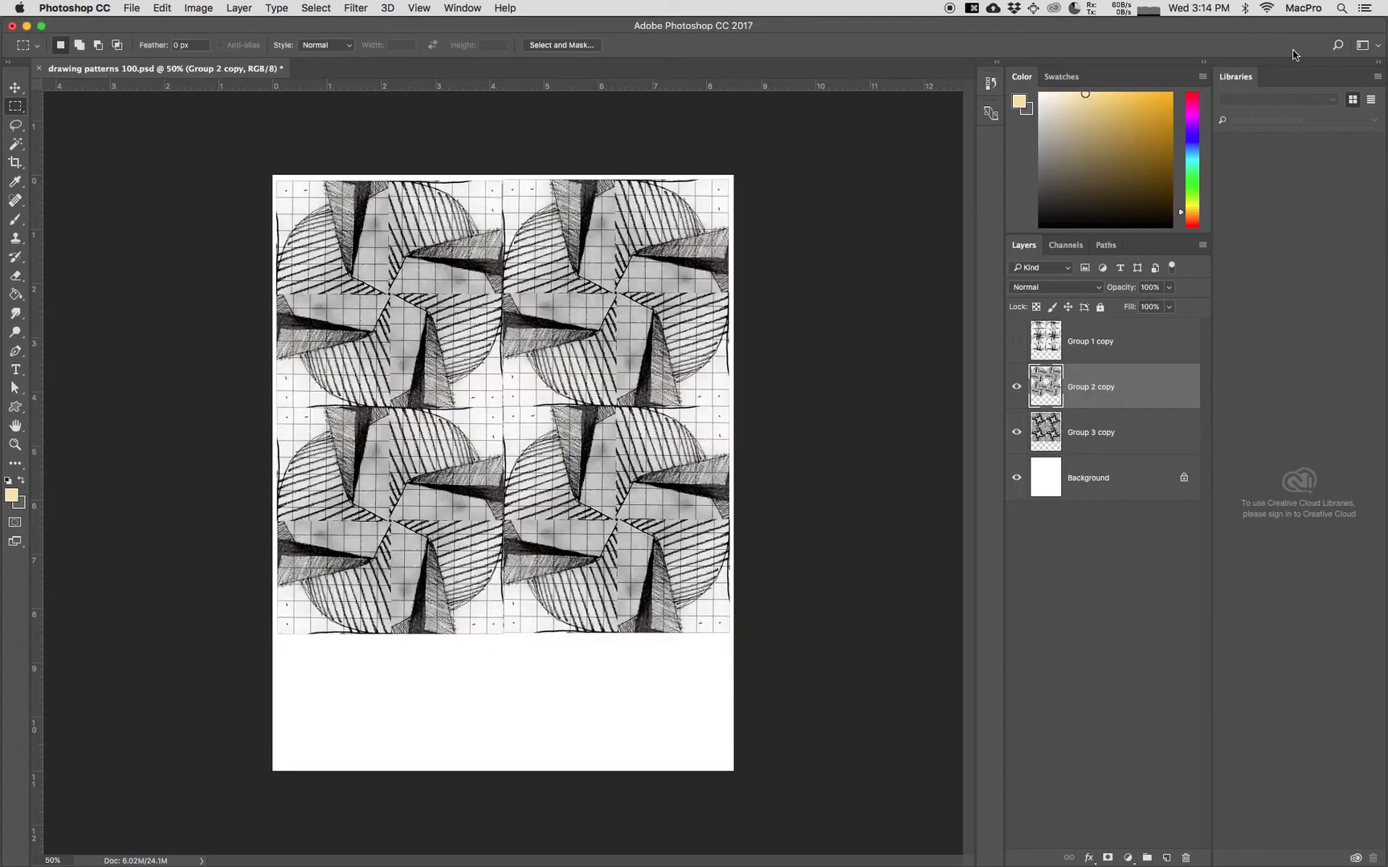
Hide Group 2 copy and apply Brightness/Contrast to the Group 3 copy layer with brightness 38 and contrast 54
click(1128, 432)
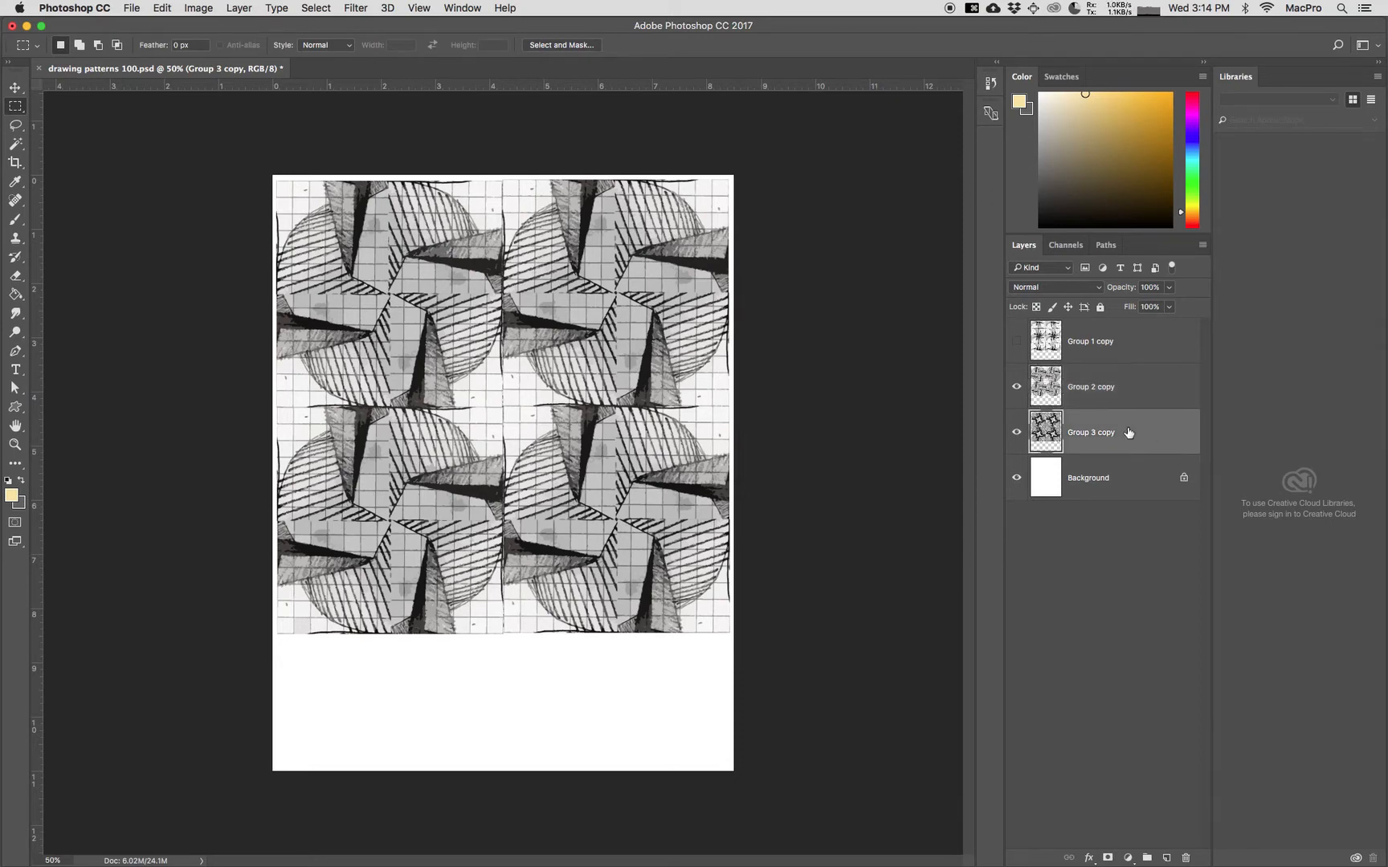
click(1017, 388)
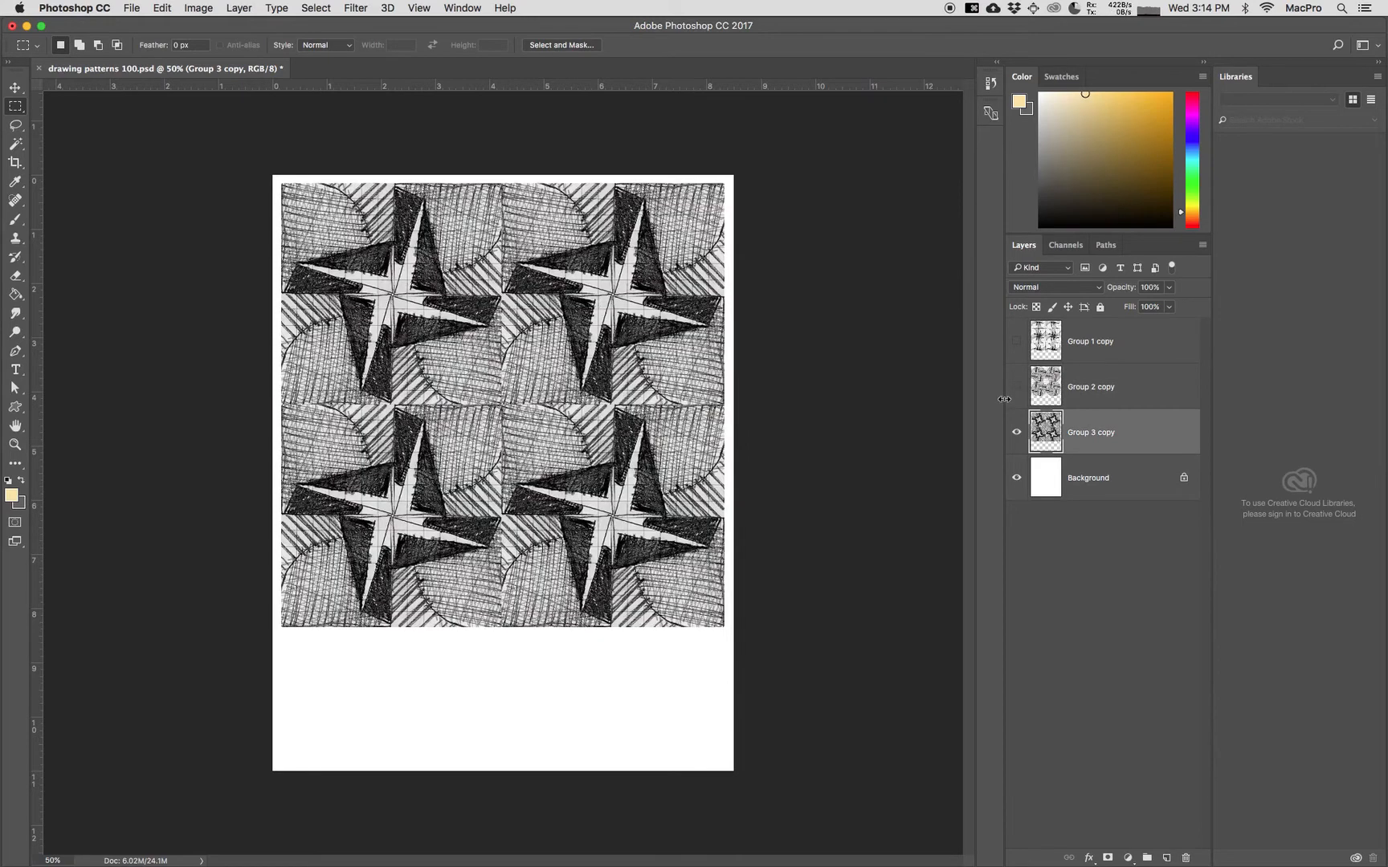
click(200, 8)
mouse_move(213, 48)
click(349, 51)
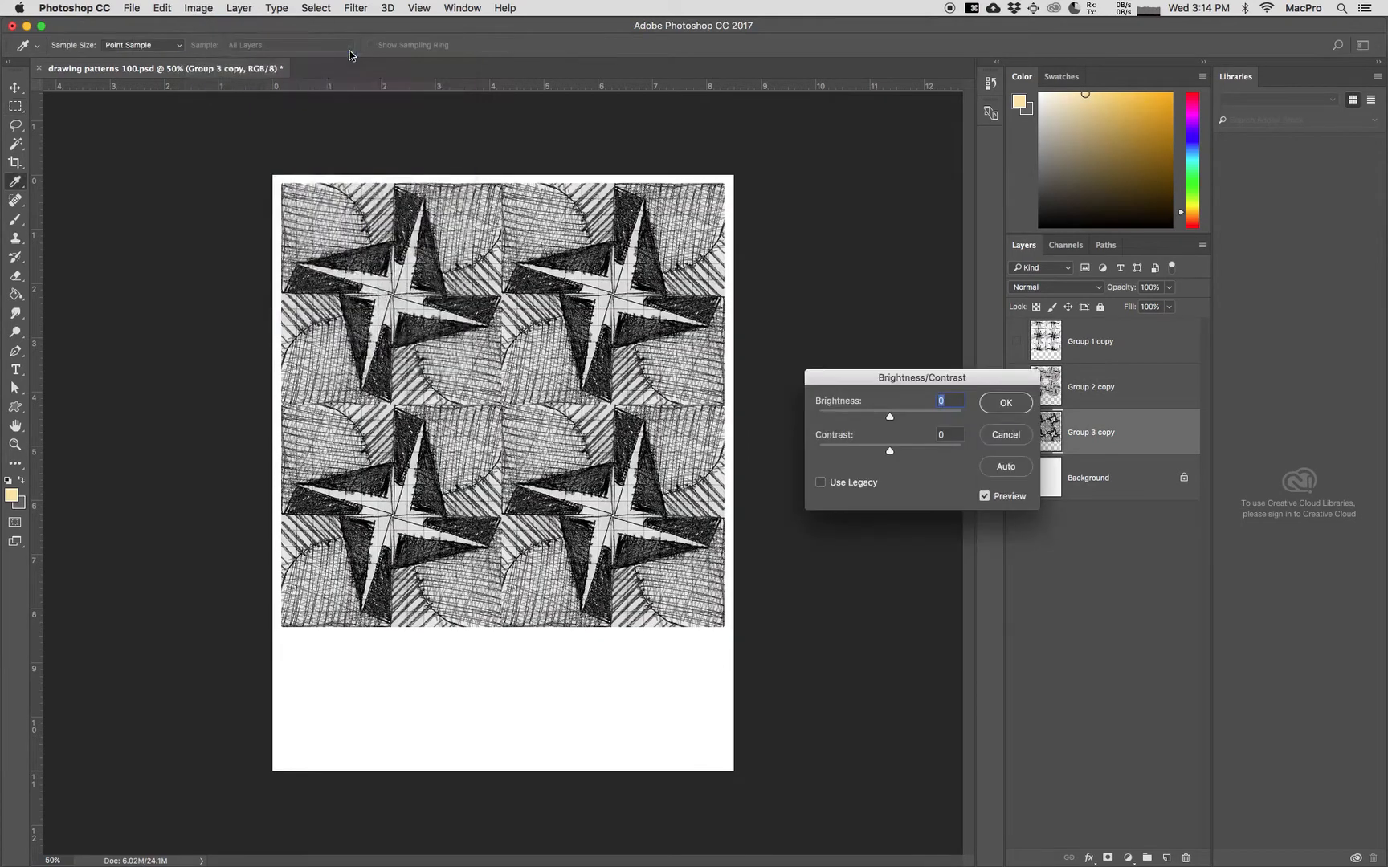
drag(896, 455, 909, 421)
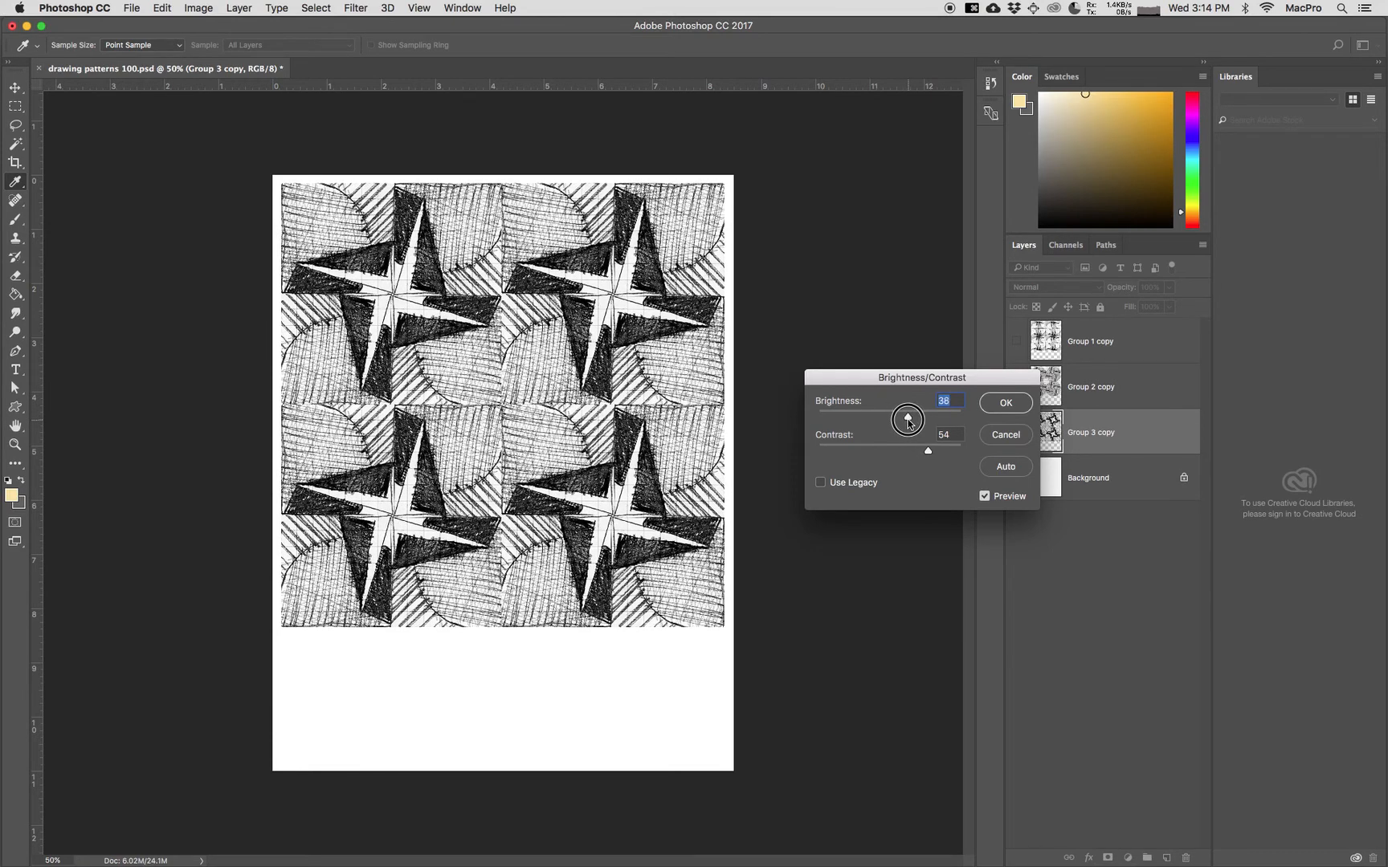
click(987, 404)
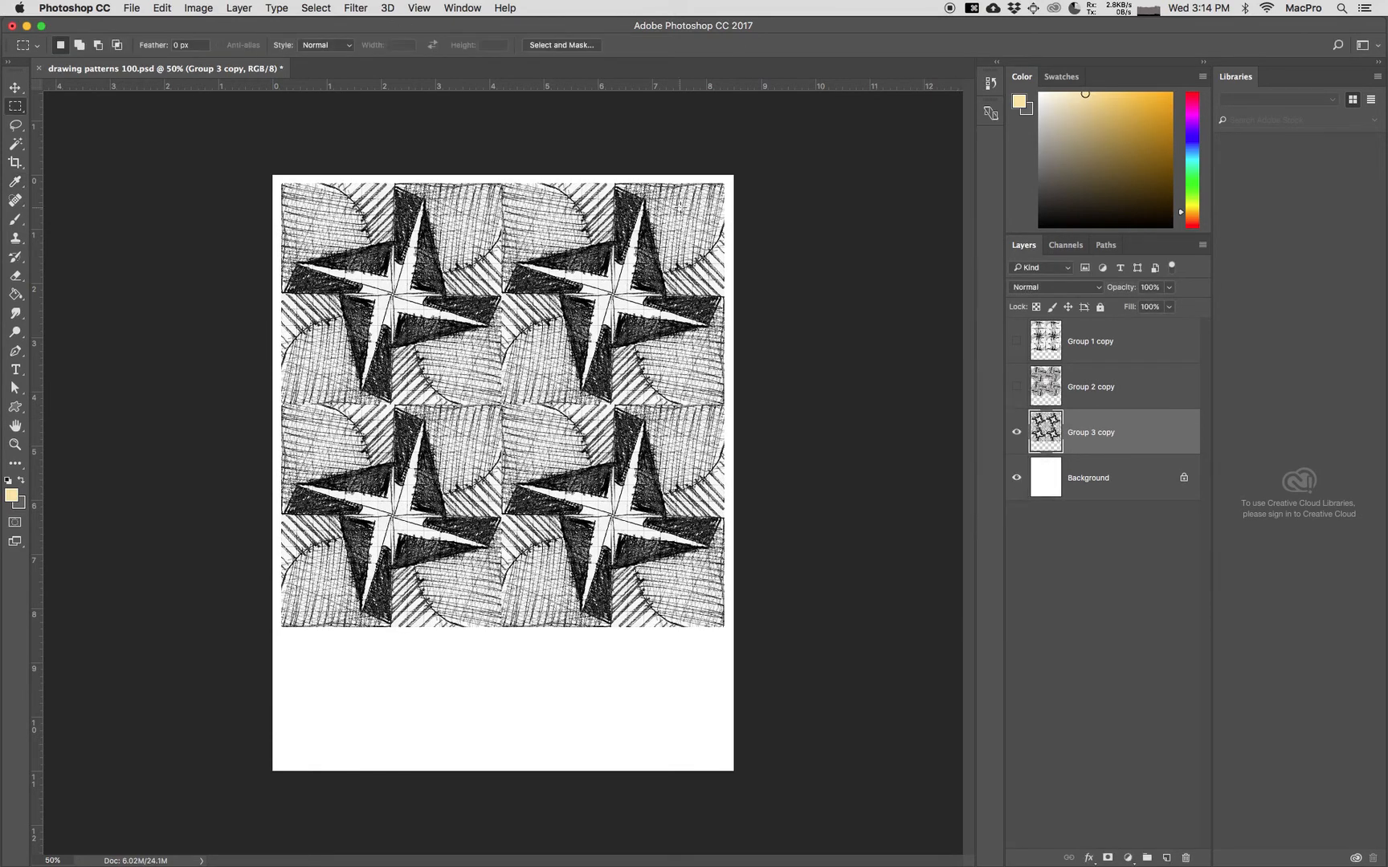
Try the Filter Gallery's Cutout filter on Group 3 copy with 5 levels, edge simplicity 2 and edge fidelity 1
click(356, 8)
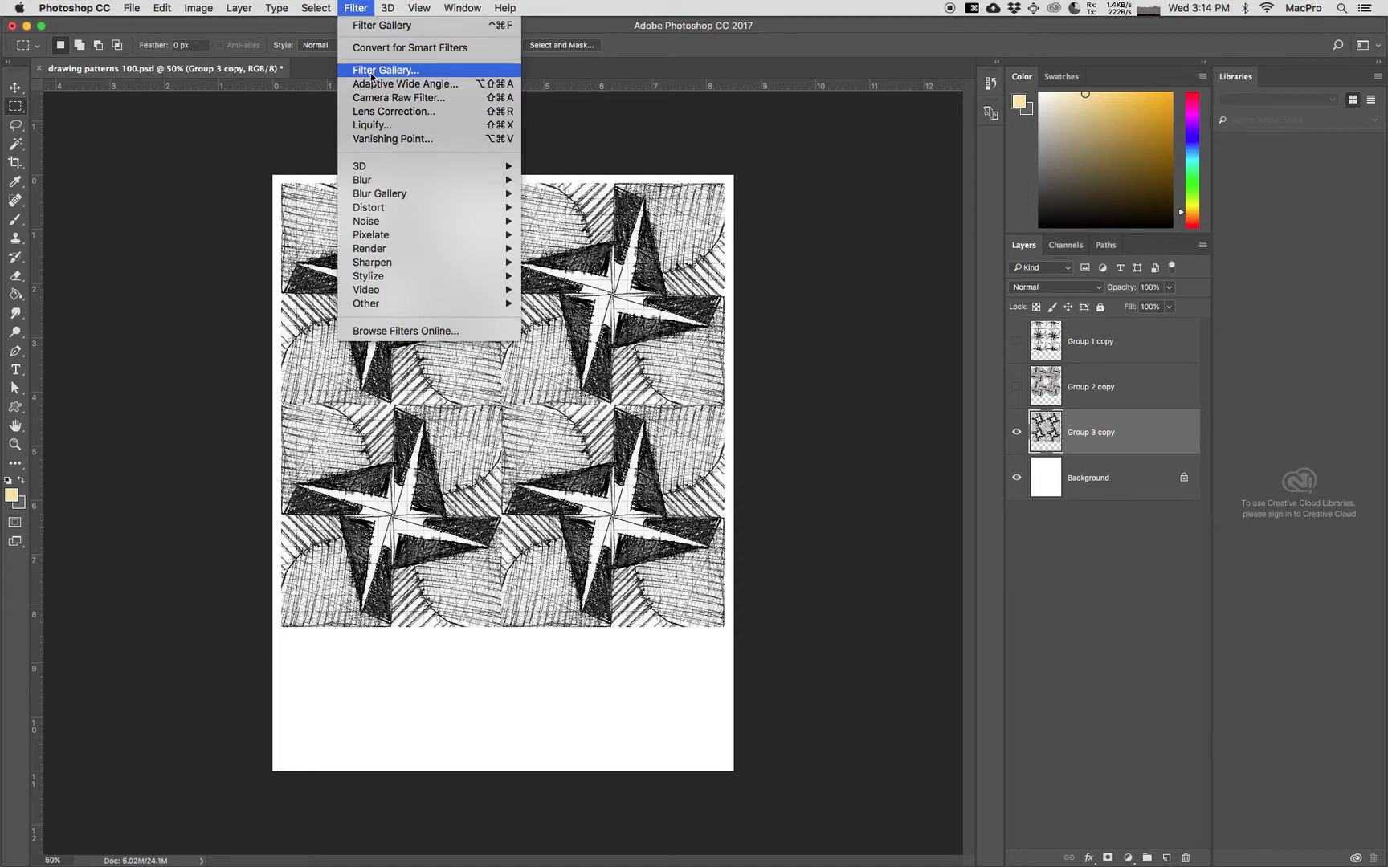
click(550, 119)
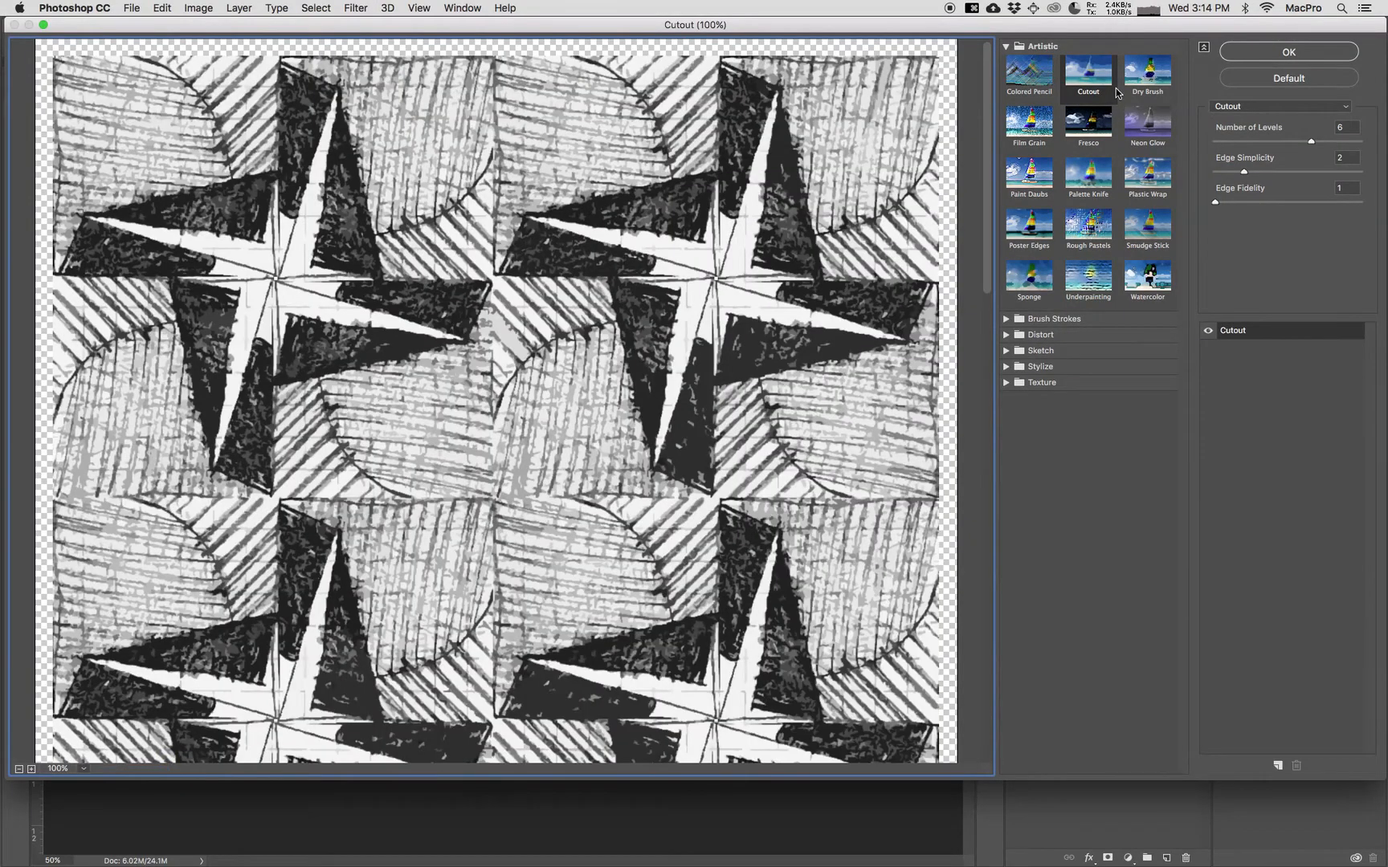
key(super+minus)
key(super+minus)
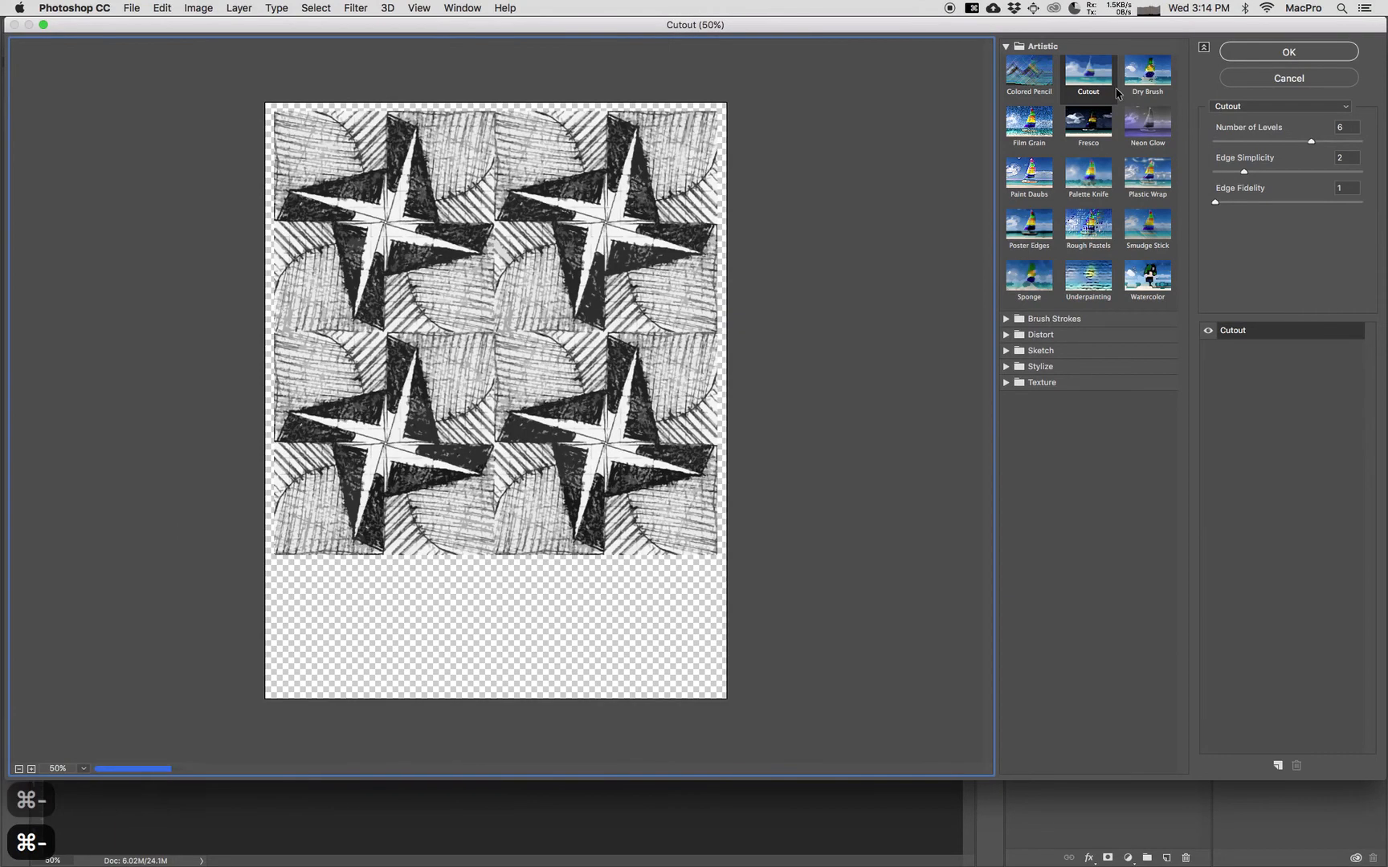
mouse_move(1311, 141)
mouse_down()
mouse_move(1265, 148)
mouse_move(1308, 155)
mouse_move(1294, 140)
mouse_up()
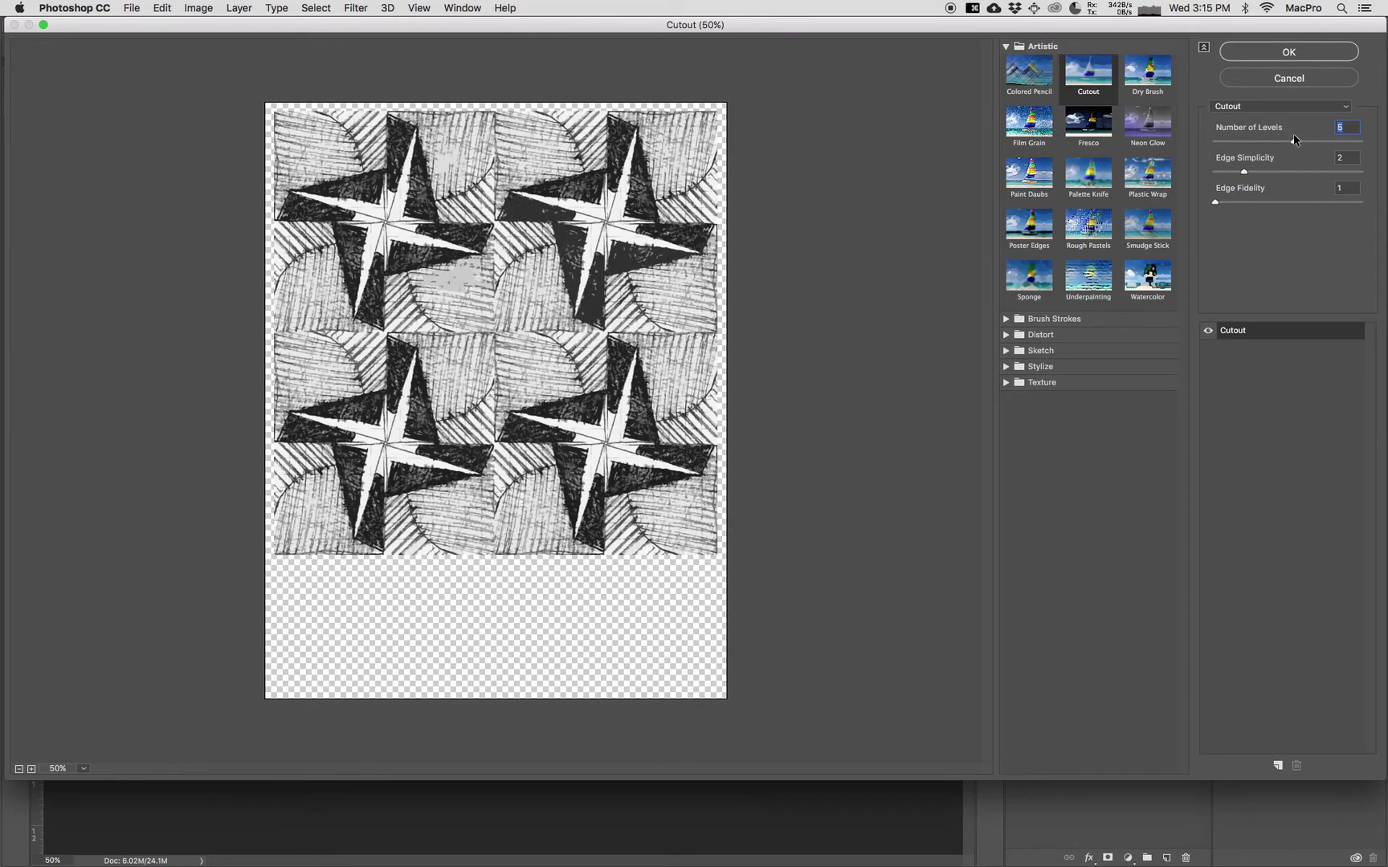
click(1283, 52)
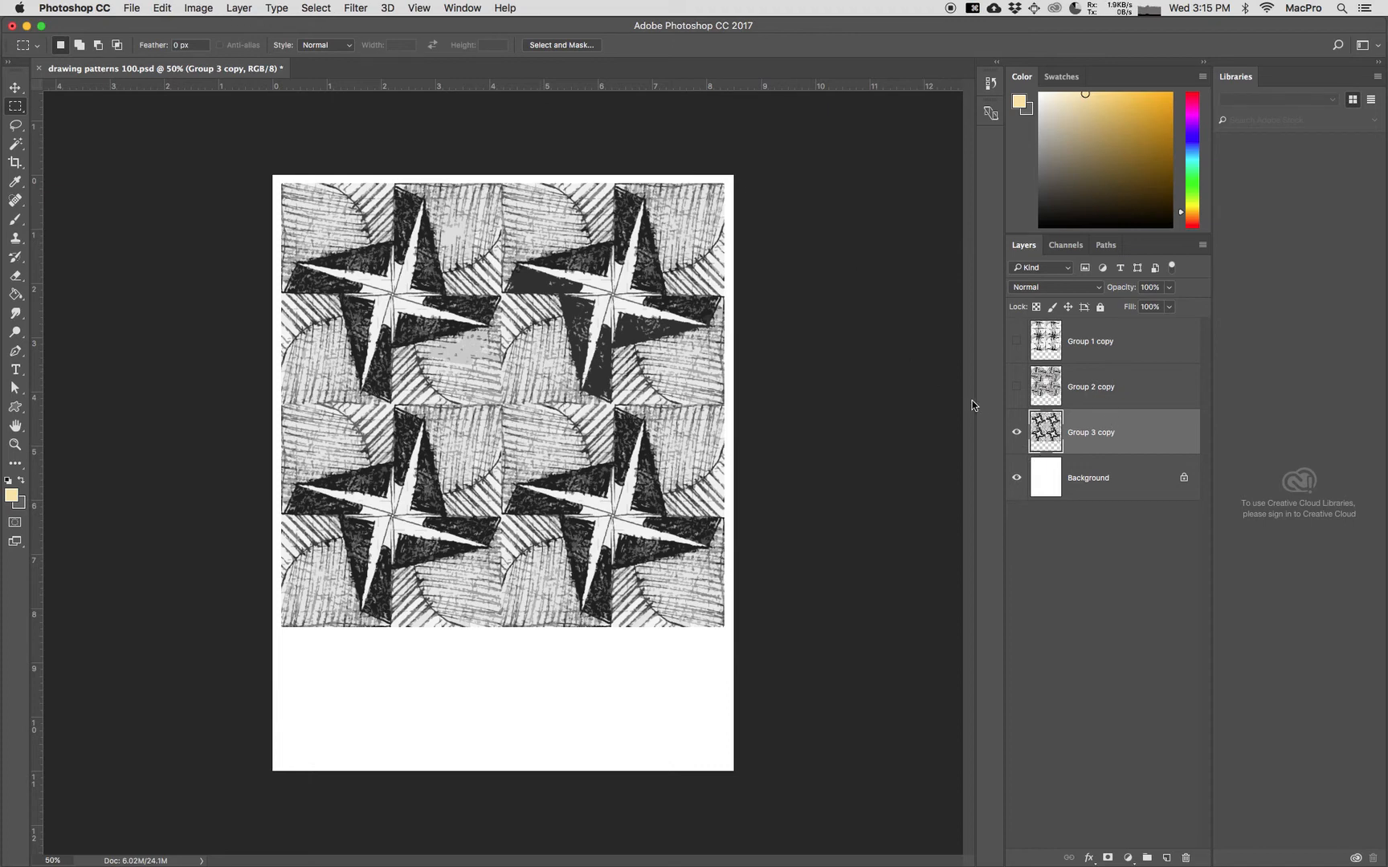
key(super+z)
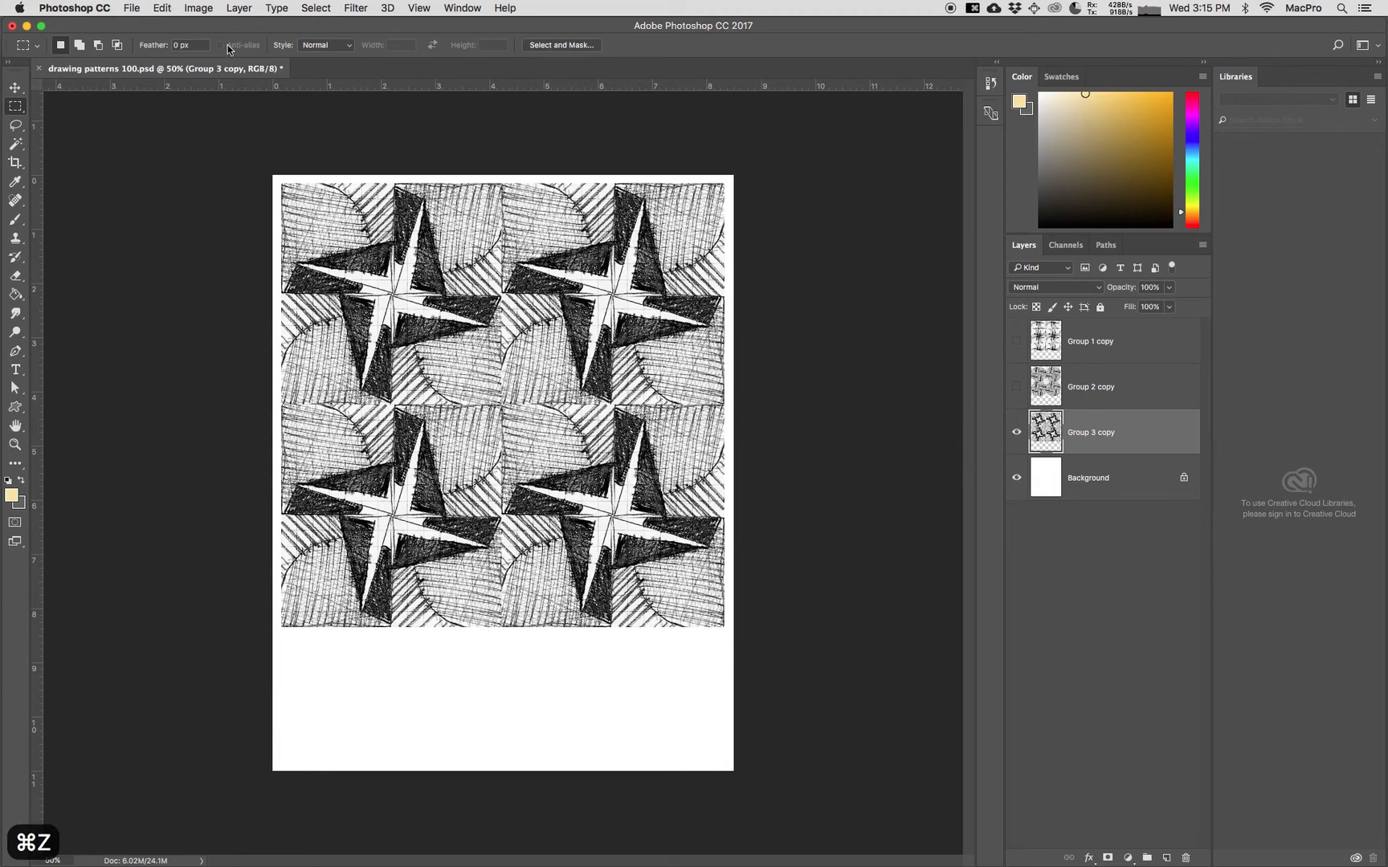
Apply Brightness/Contrast to the Group 3 copy layer with brightness -48 and contrast 100
click(198, 8)
mouse_move(223, 47)
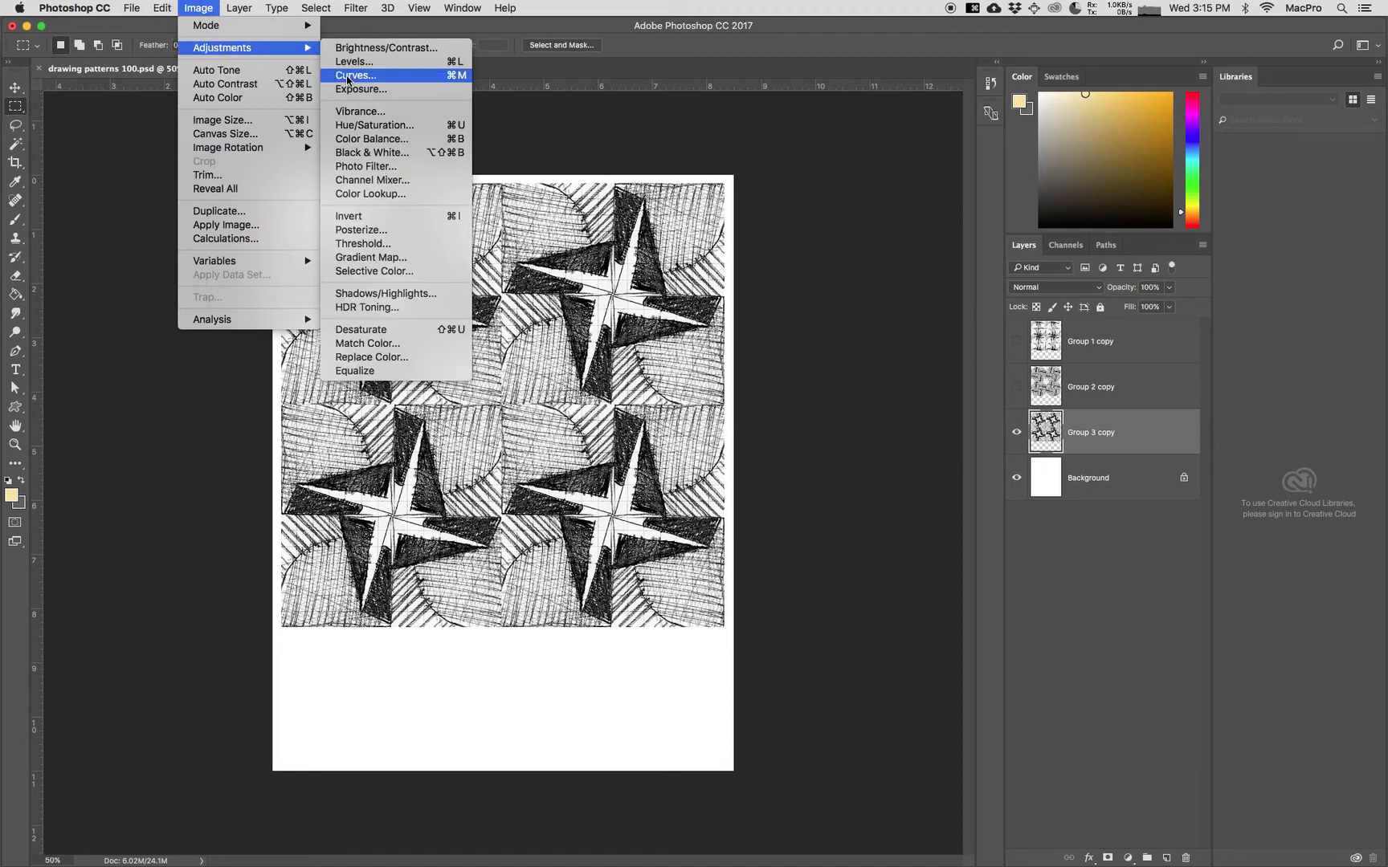
click(351, 49)
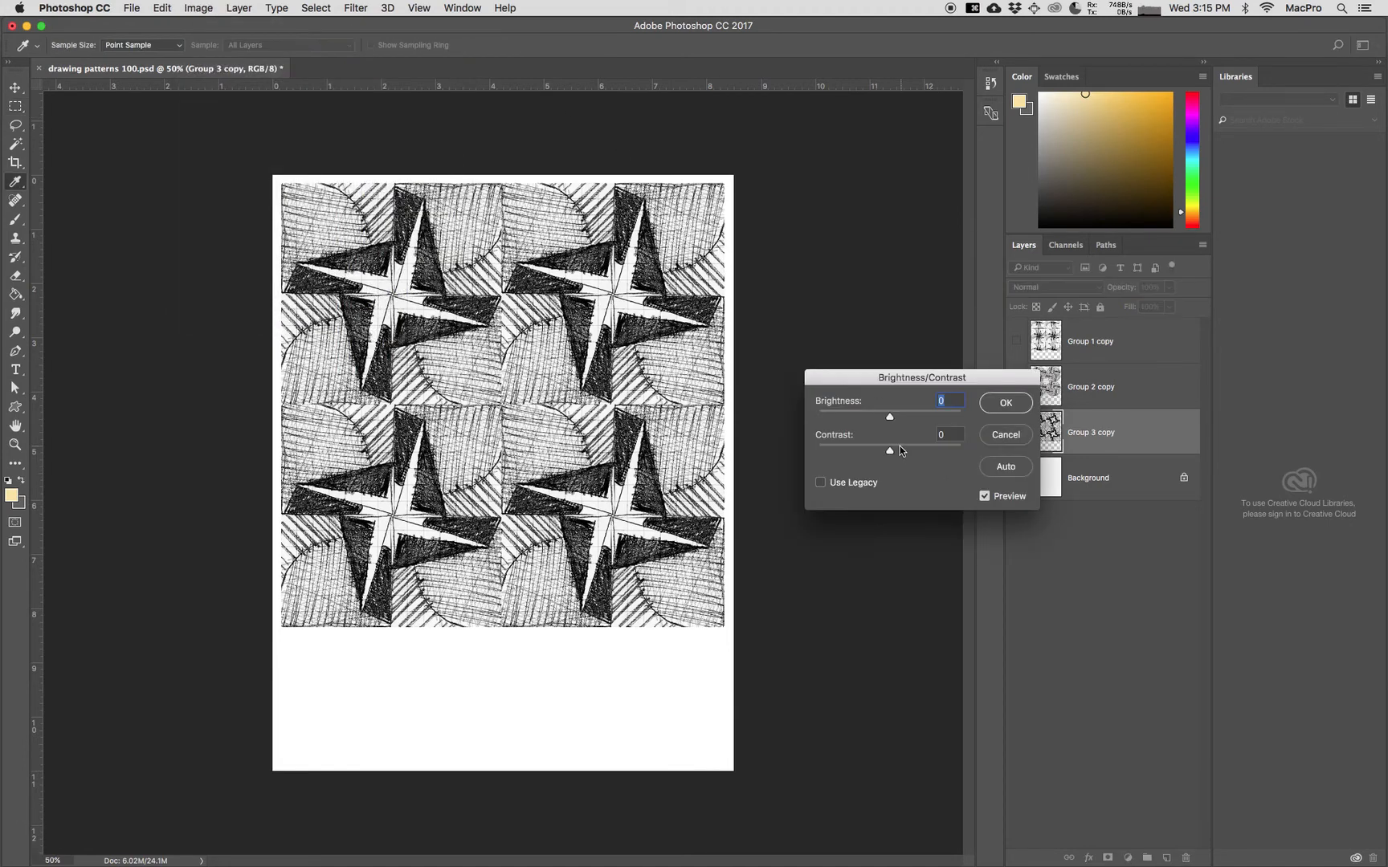
drag(889, 455, 961, 450)
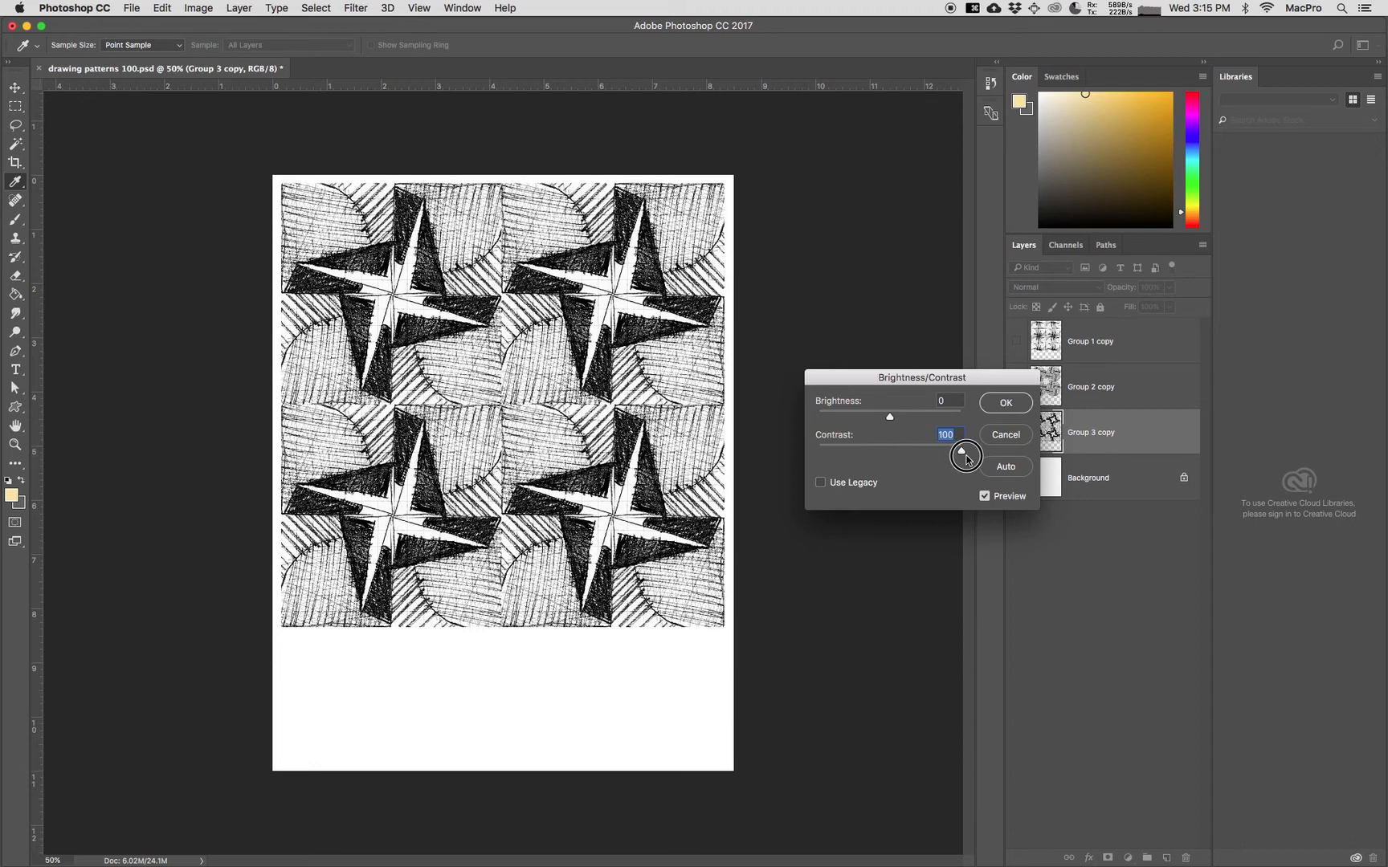
mouse_move(889, 422)
mouse_down()
mouse_move(836, 419)
mouse_move(868, 422)
mouse_up()
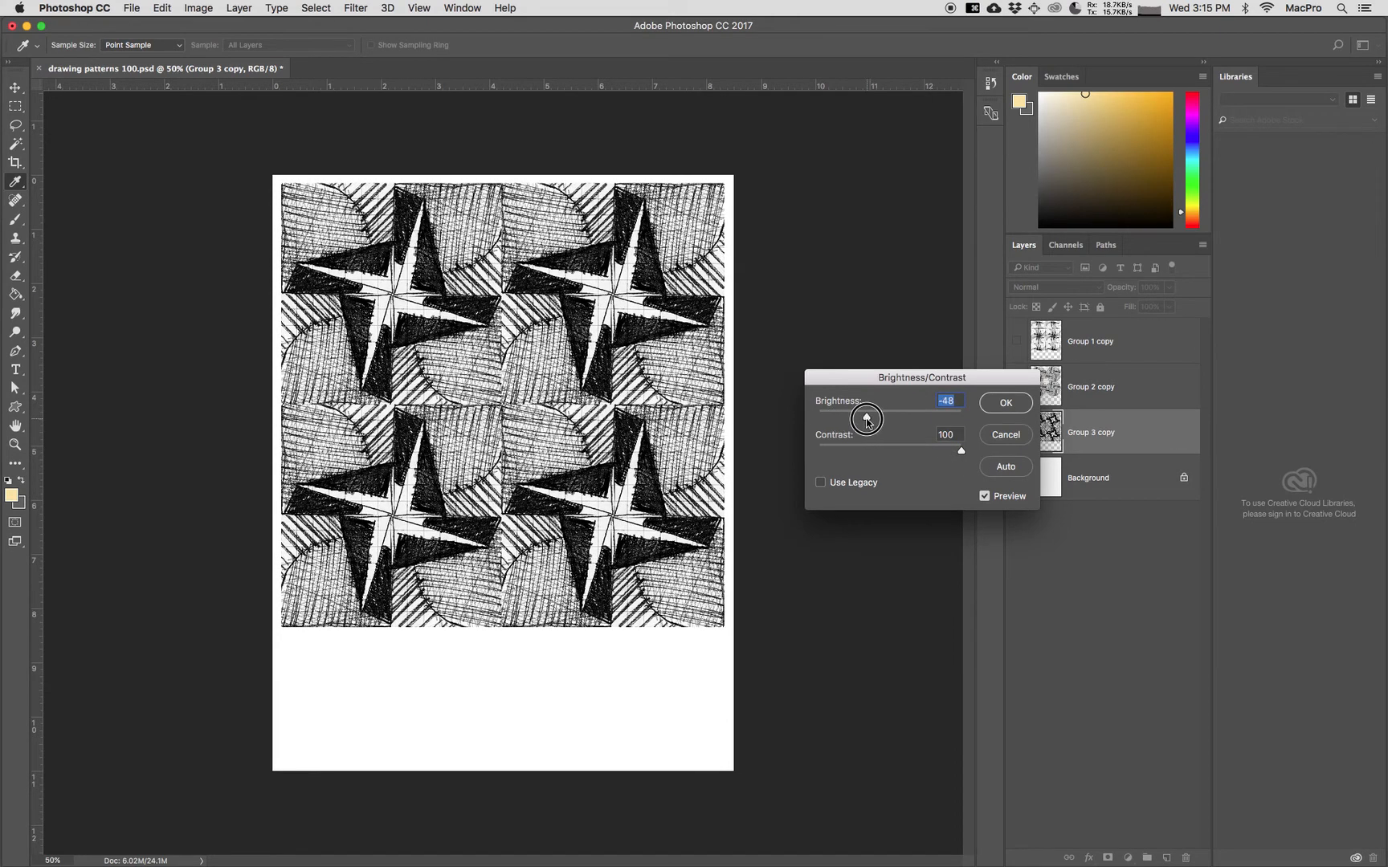
click(1004, 405)
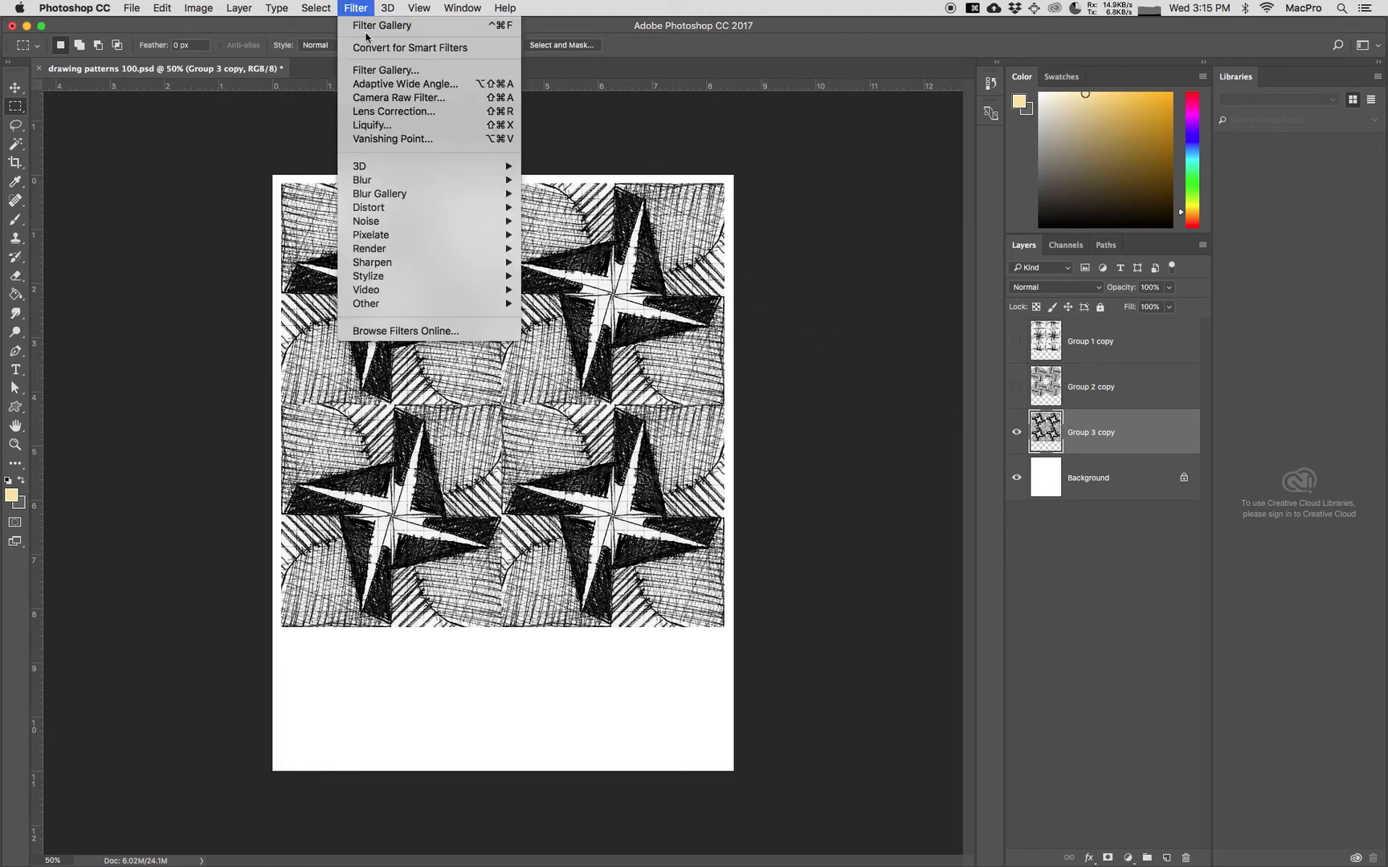
Apply the Filter Gallery's Cutout filter to Group 3 copy with 5 levels, edge simplicity 5 and edge fidelity 1
click(376, 71)
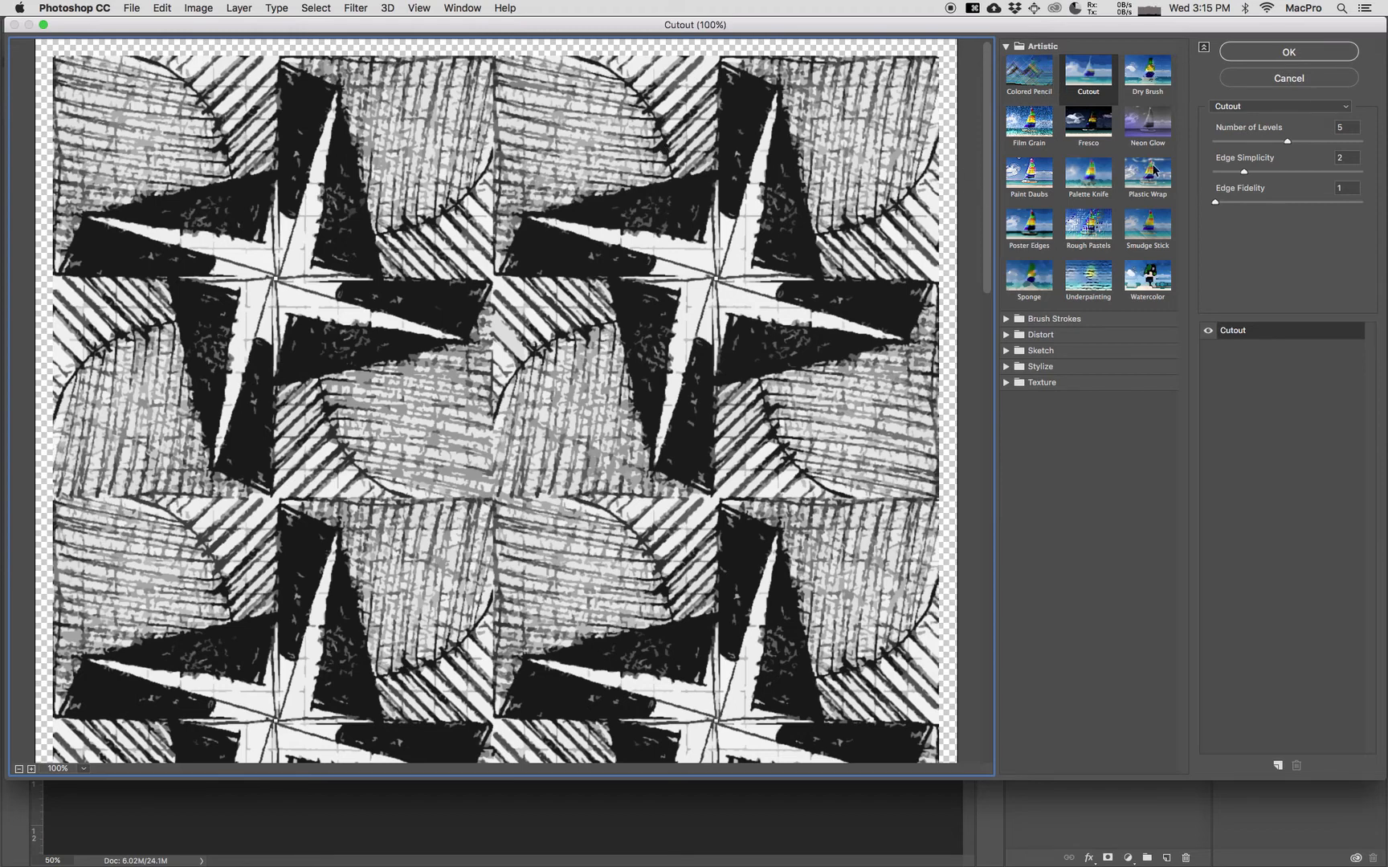
mouse_move(1287, 141)
mouse_down()
mouse_move(1335, 141)
mouse_move(1266, 153)
mouse_move(1279, 148)
mouse_up()
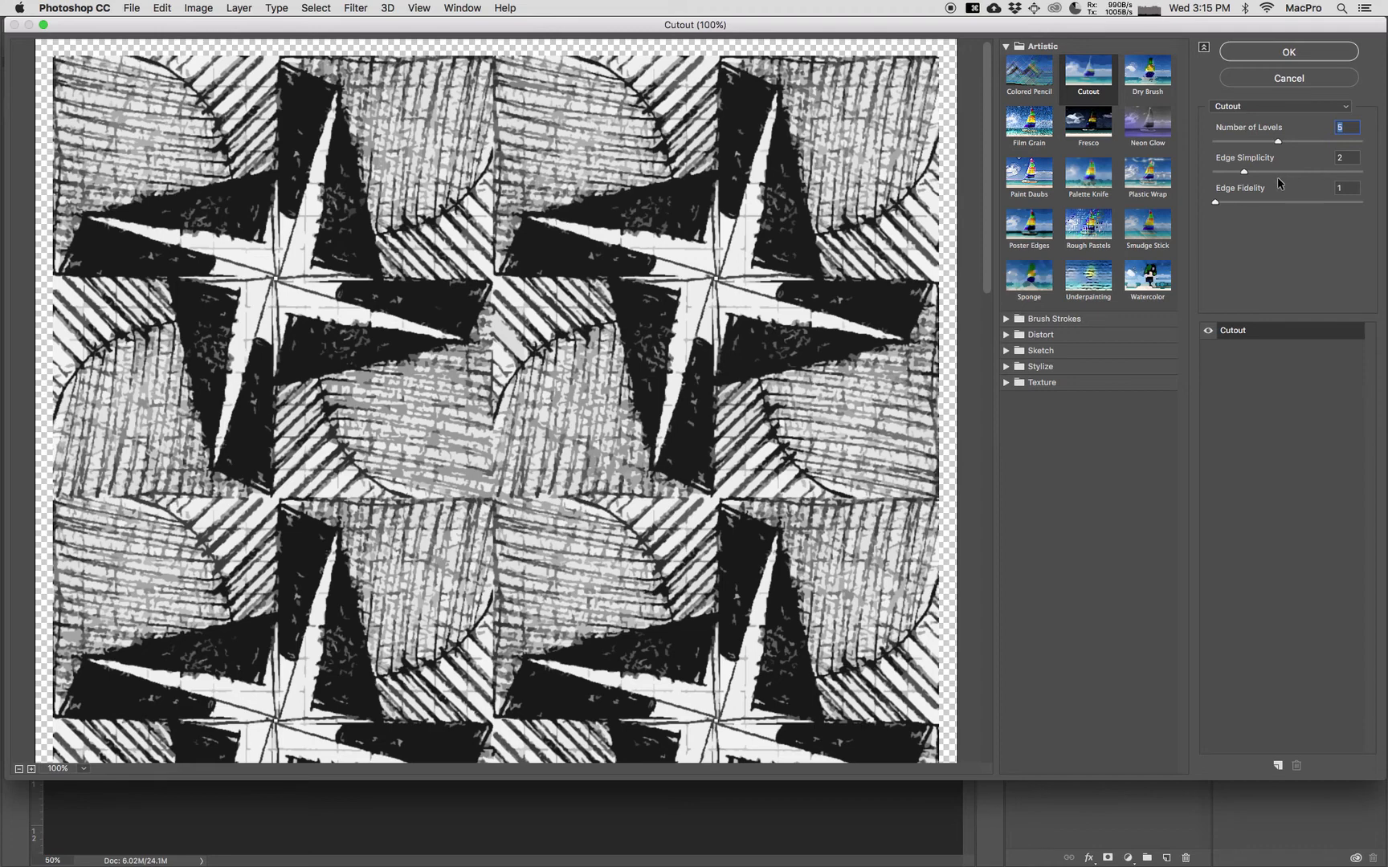
drag(1246, 172, 1292, 180)
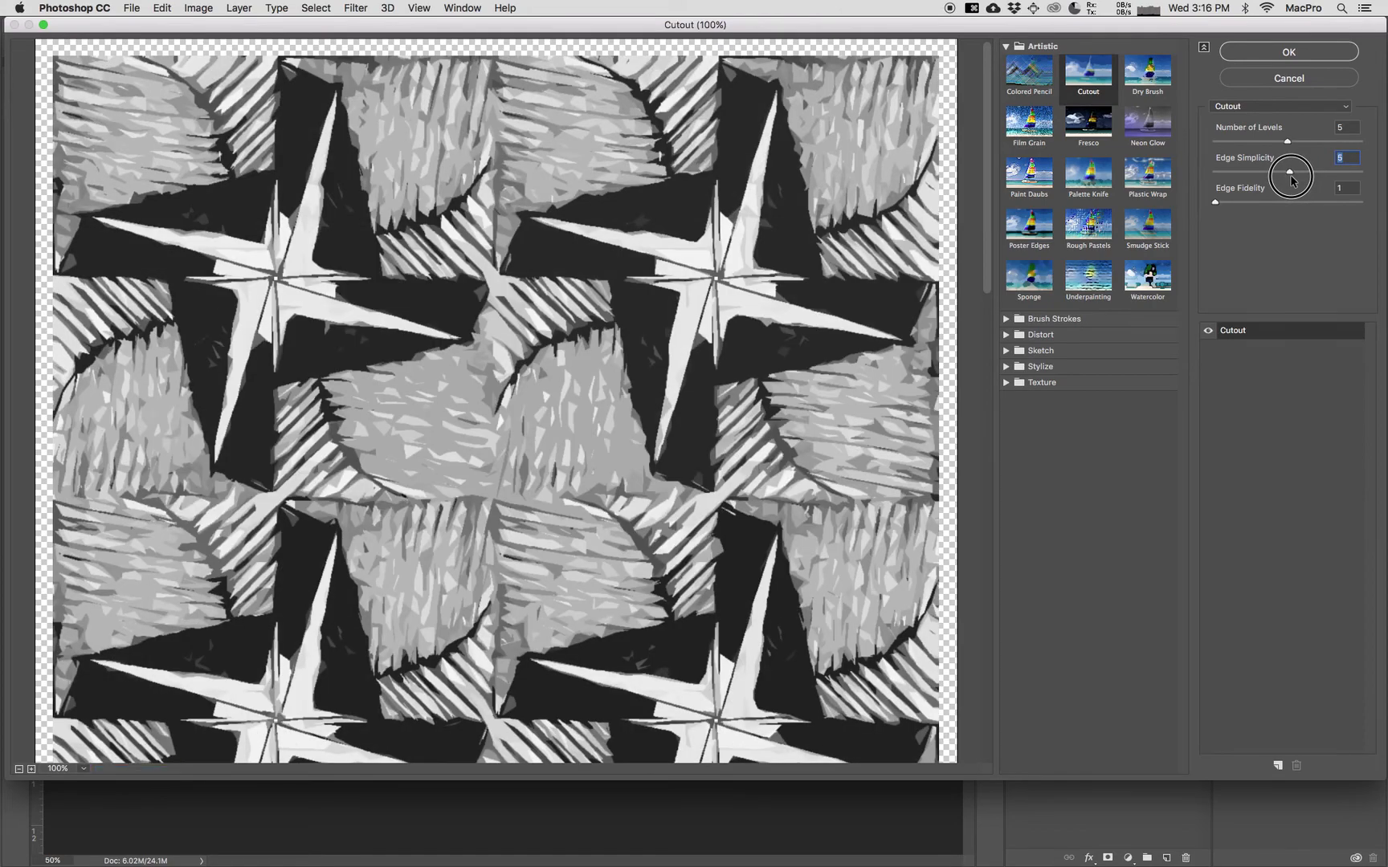
click(1272, 52)
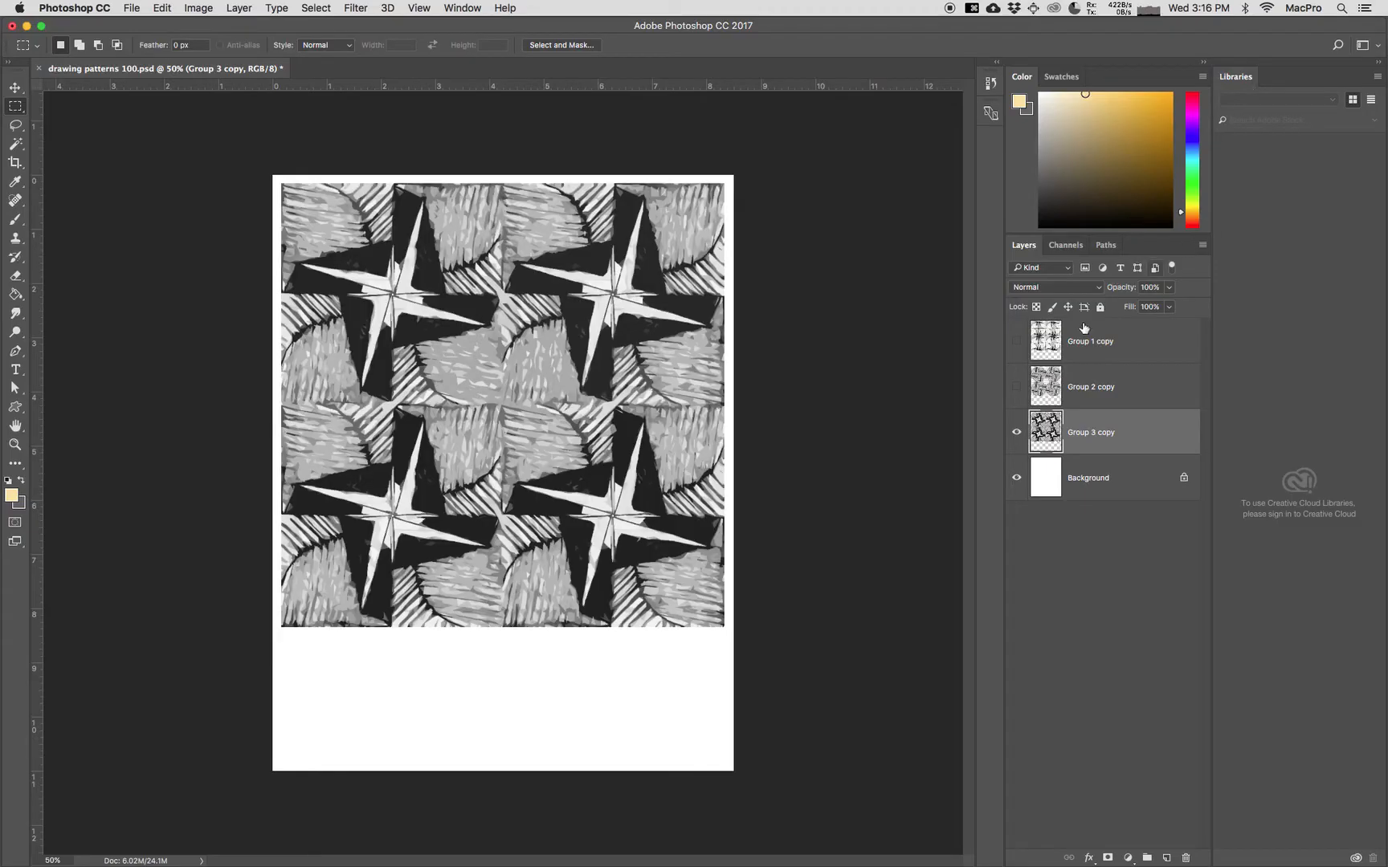
Place each of the three pattern layers in its own new group and hide the groups holding Group 1 copy and Group 2 copy
drag(1149, 435, 1147, 856)
drag(1146, 386, 1155, 855)
drag(1112, 328, 1146, 856)
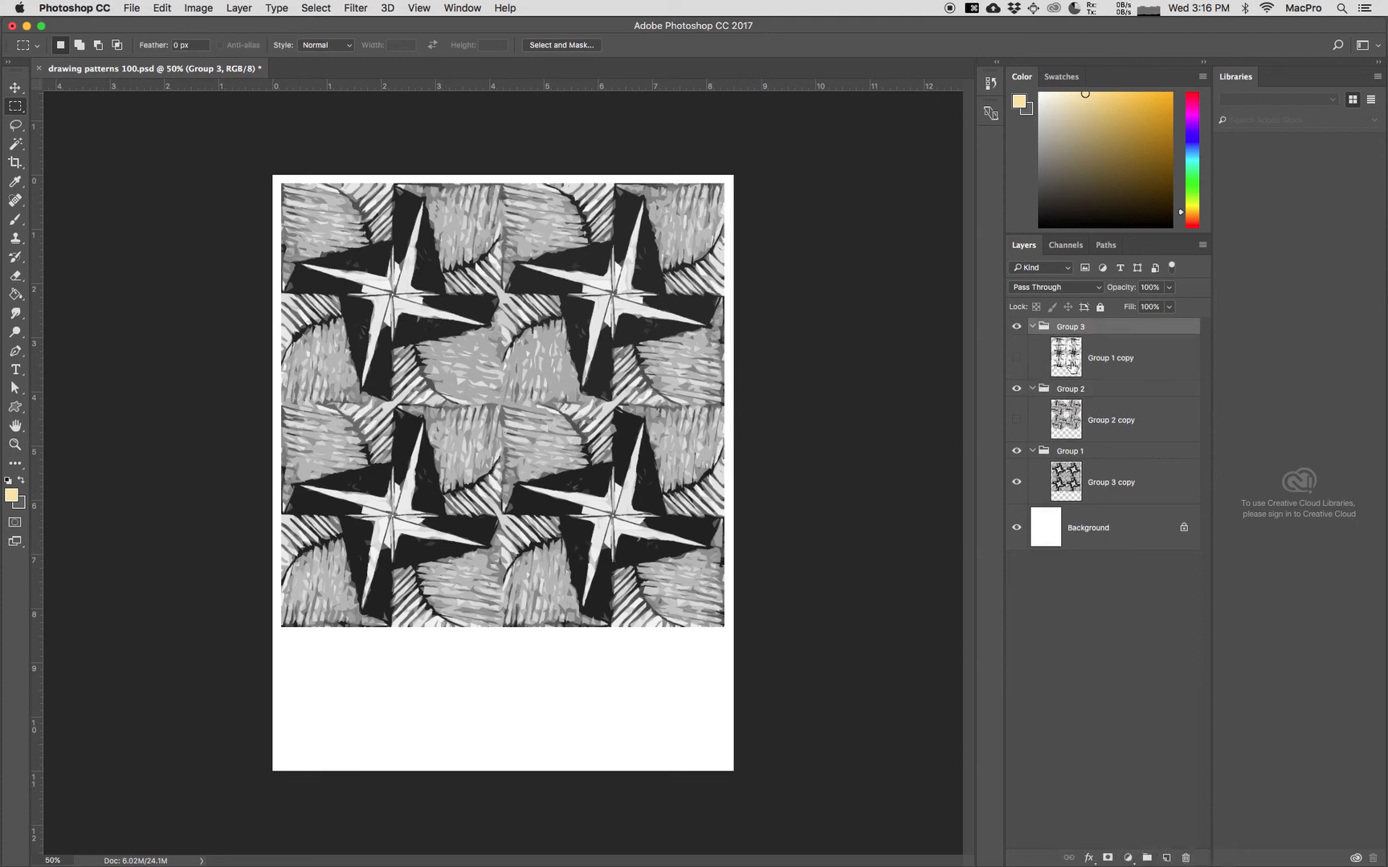
click(1016, 326)
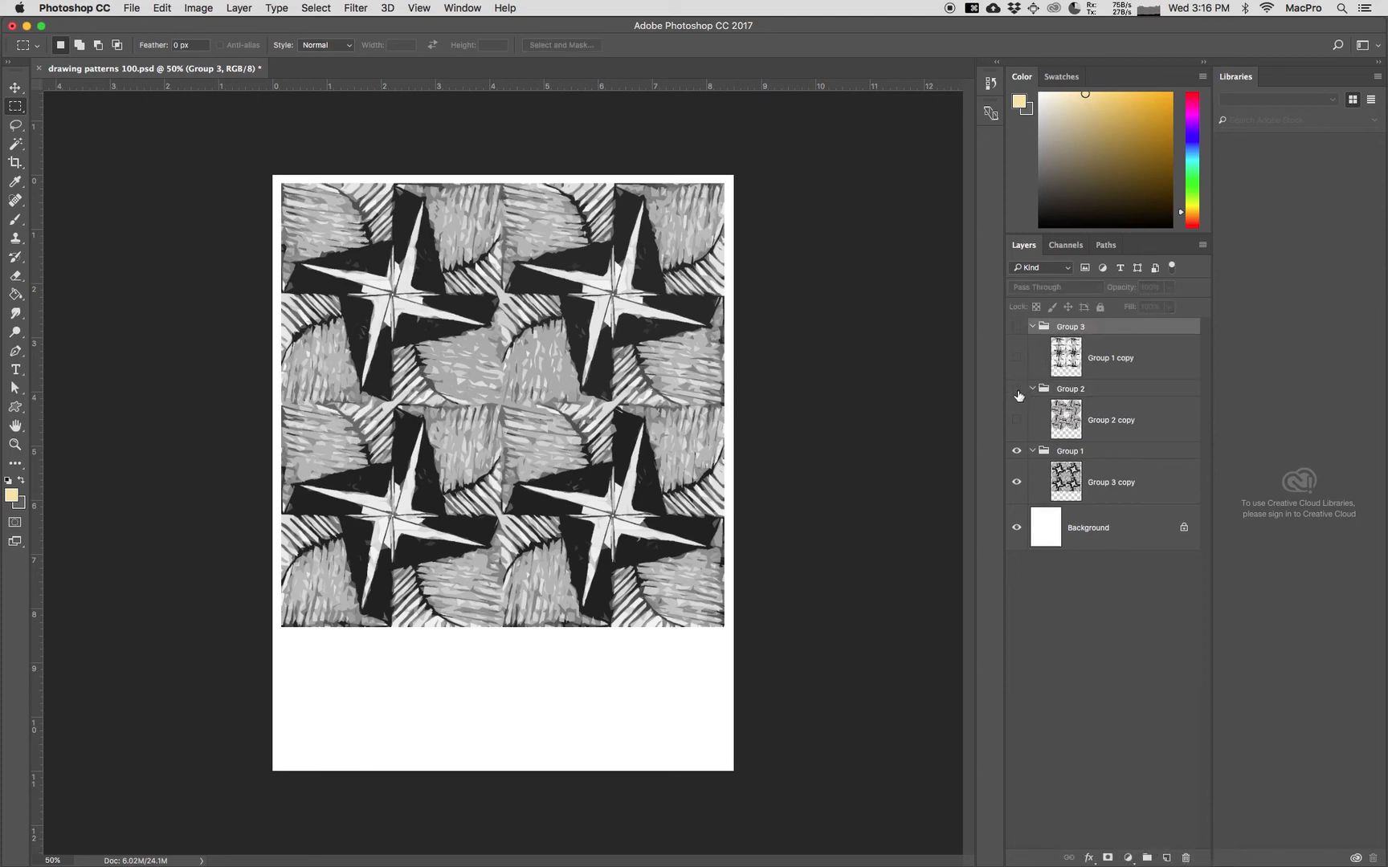
Duplicate the Group 3 copy layer and select the black star areas on the duplicate with the Magic Wand at tolerance 32
click(1141, 481)
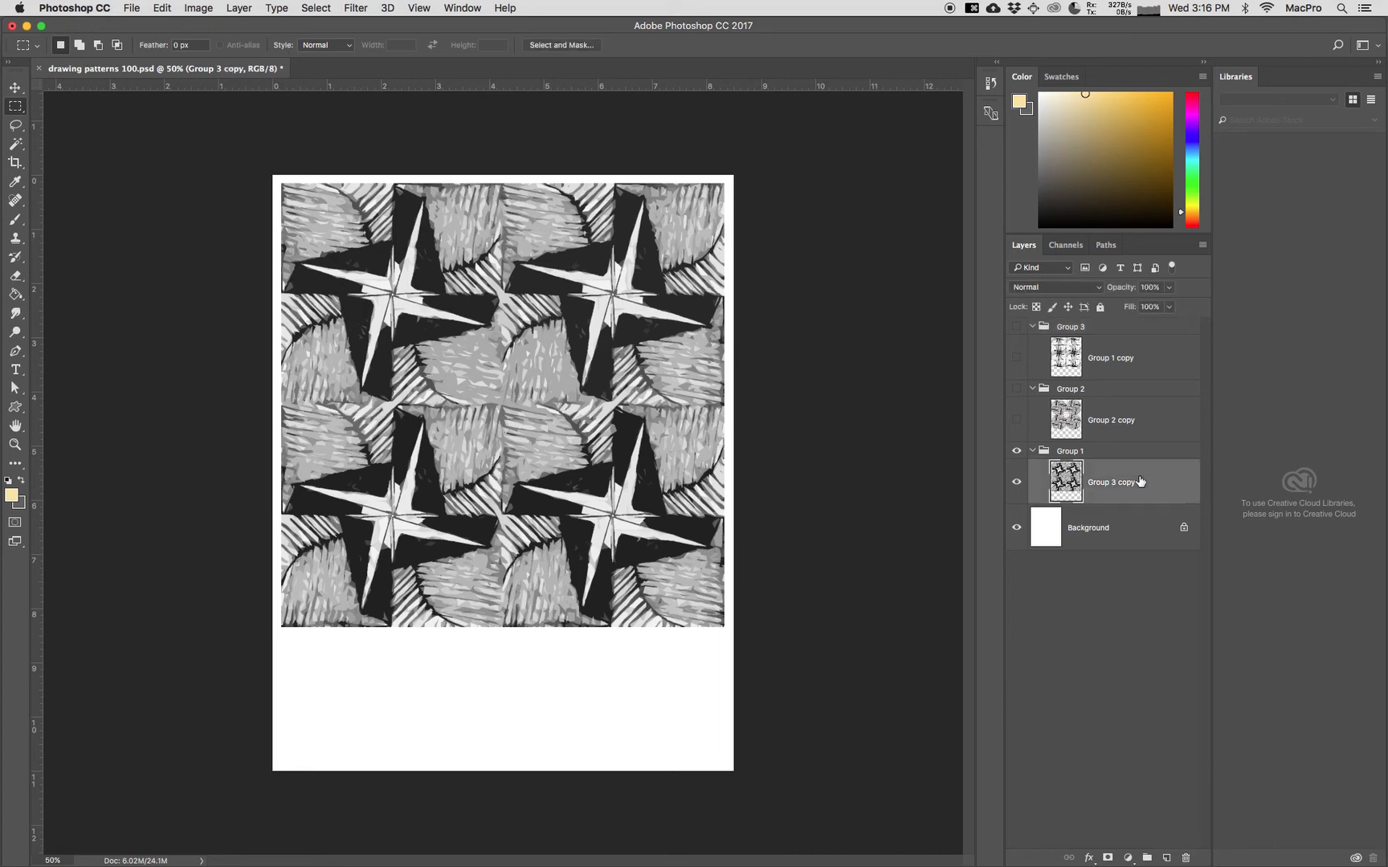
key(super+j)
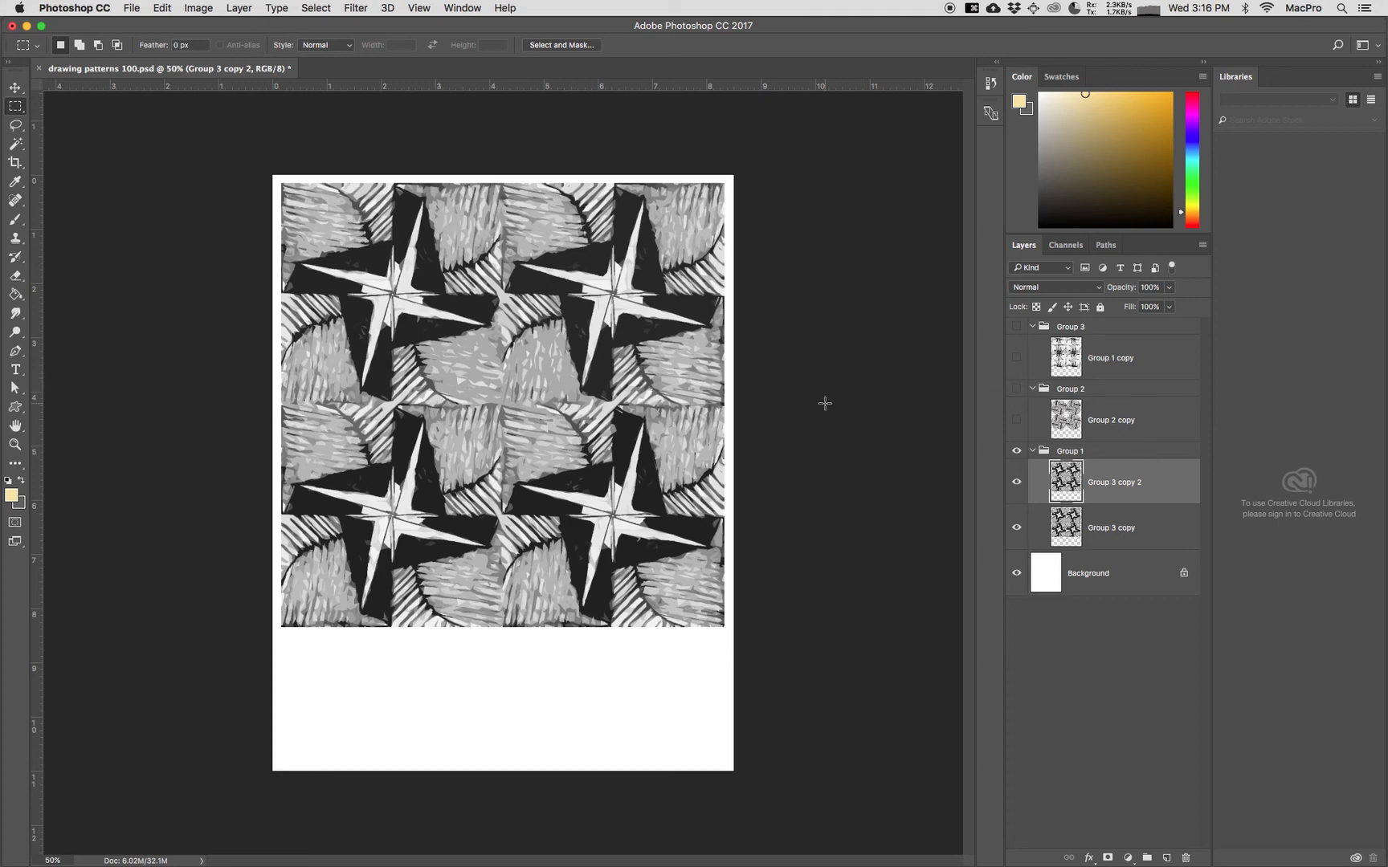
click(18, 143)
click(383, 261)
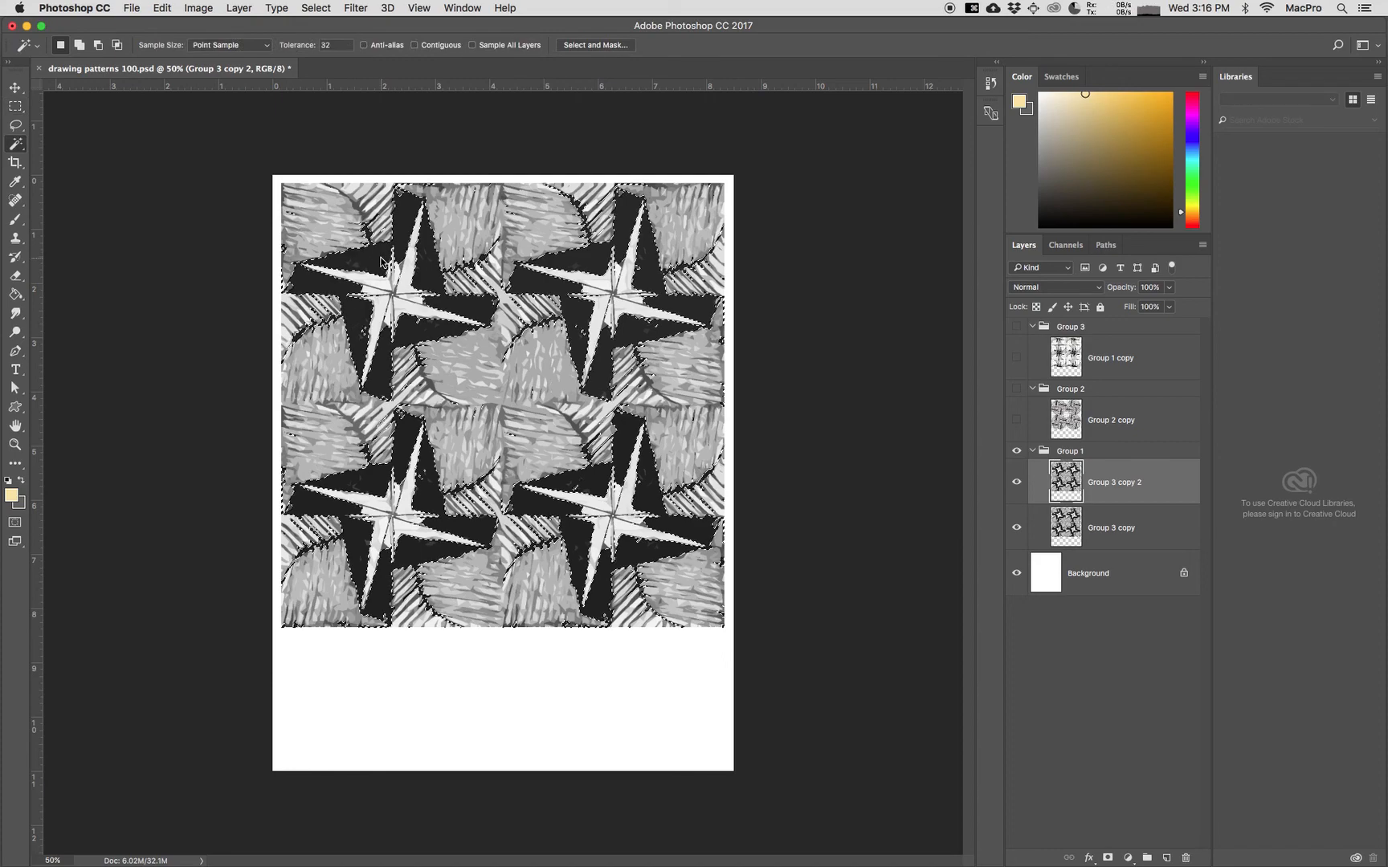